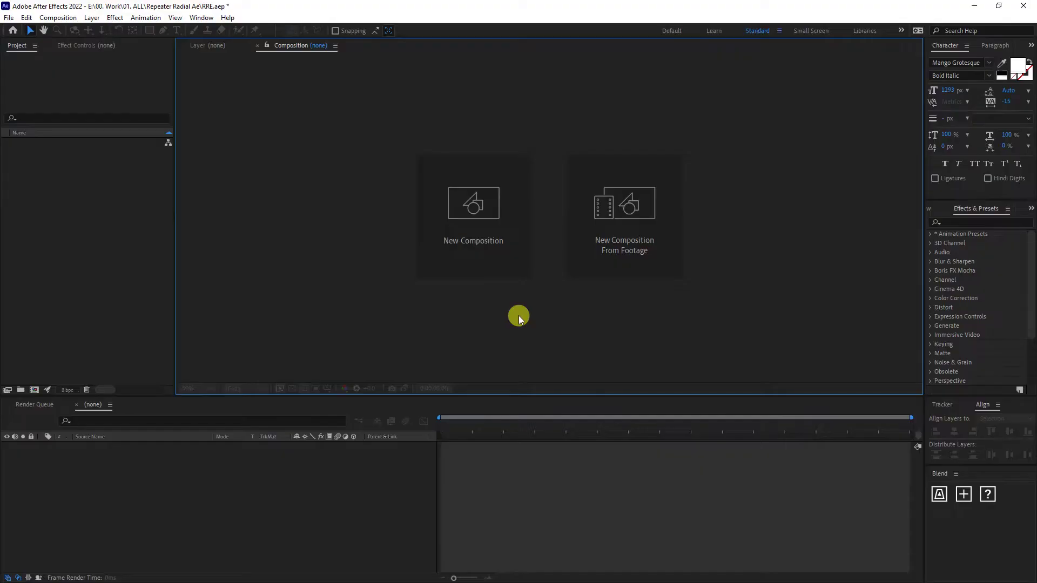
Start a new composition from the empty Composition panel to bring up Composition Settings
{"action": "left_click", "coordinate": [497, 230]}
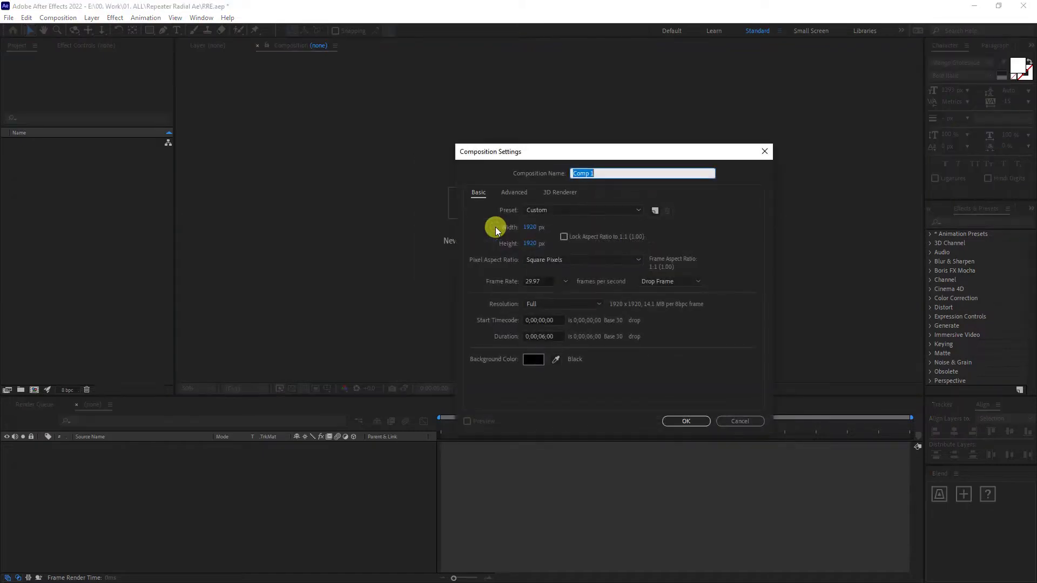
Name the composition Star, set duration to 0;00;03;00, and confirm it
{"action": "type", "text": "Star"}
{"action": "left_click", "coordinate": [543, 336]}
{"action": "type", "text": "300"}
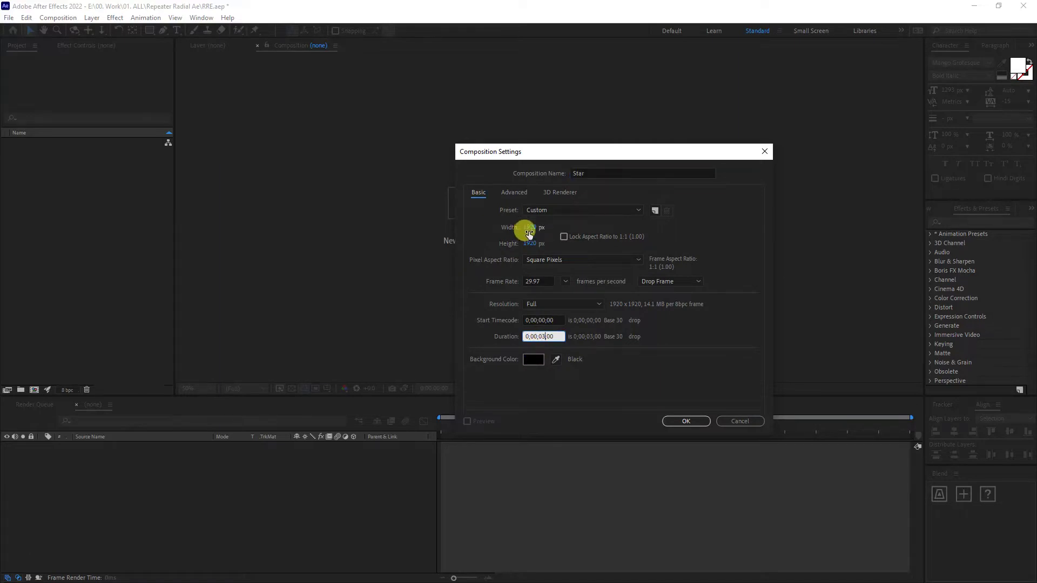
{"action": "left_click", "coordinate": [682, 421]}
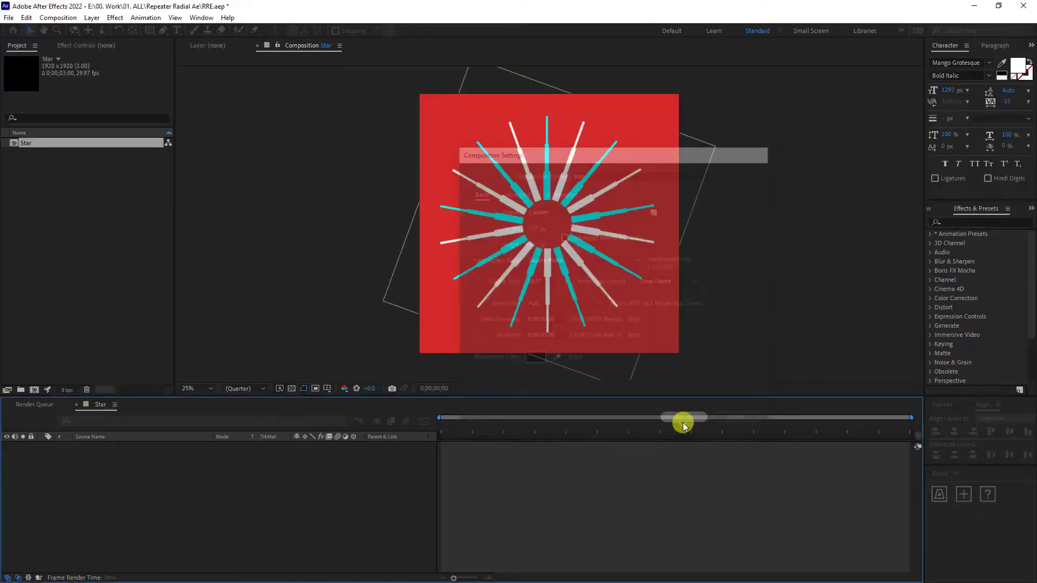
Choose the Pen tool with a solid-colour stroke and no fill for new shapes
{"action": "left_click", "coordinate": [164, 32]}
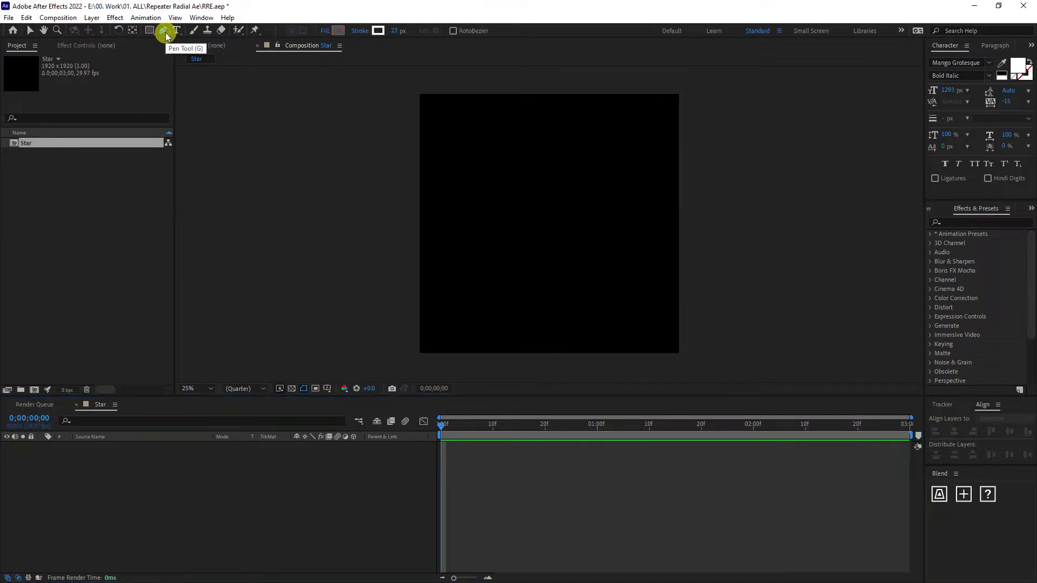
{"action": "left_click", "coordinate": [361, 31]}
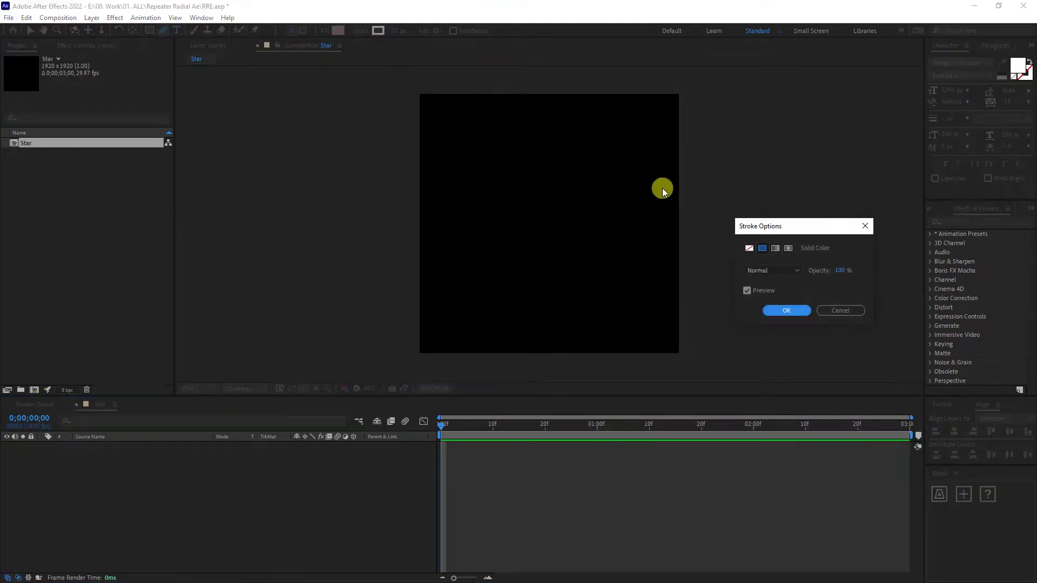
{"action": "left_click", "coordinate": [762, 249]}
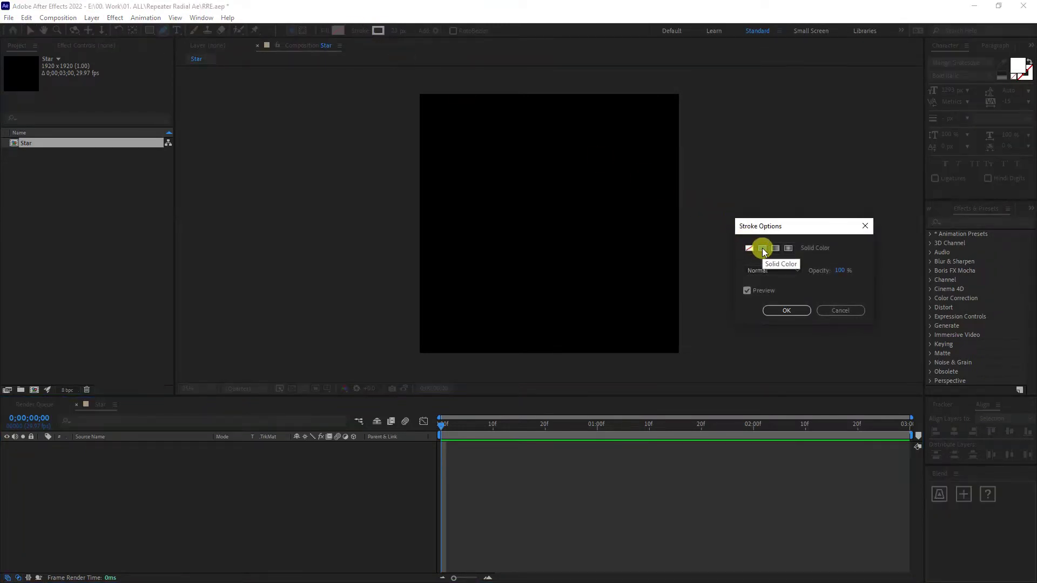
{"action": "left_click", "coordinate": [787, 311]}
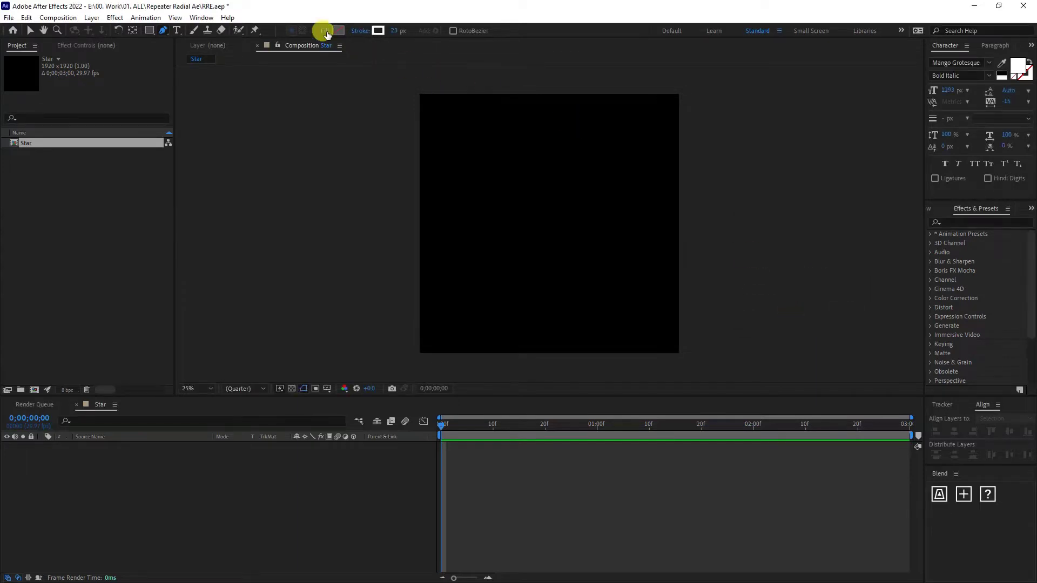
{"action": "left_click", "coordinate": [326, 33]}
{"action": "left_click", "coordinate": [749, 249]}
{"action": "left_click", "coordinate": [786, 311]}
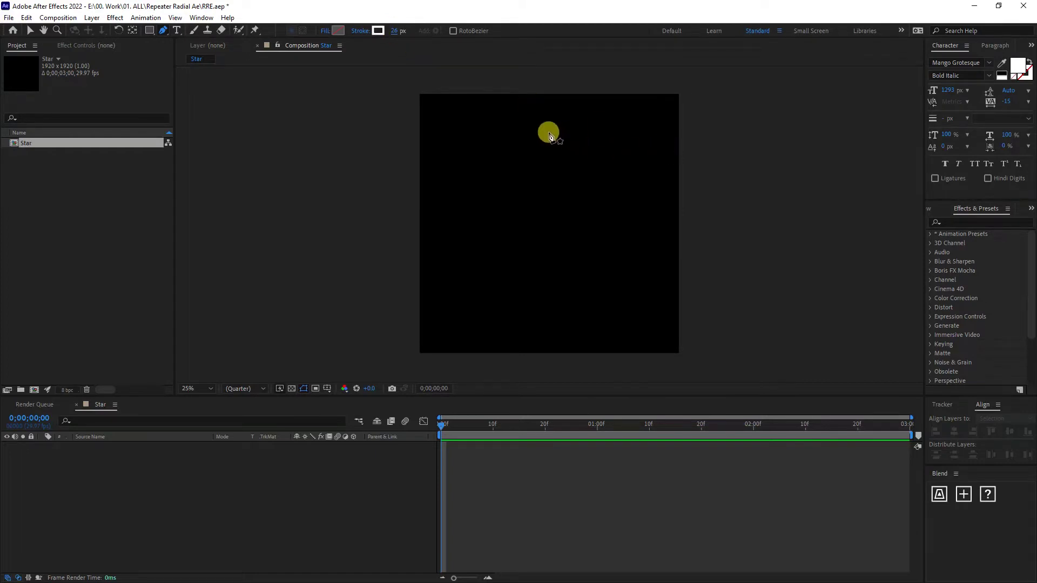
Draw a vertical line near the canvas top centre and expand Shape Layer 1's properties
{"action": "left_click", "coordinate": [548, 130]}
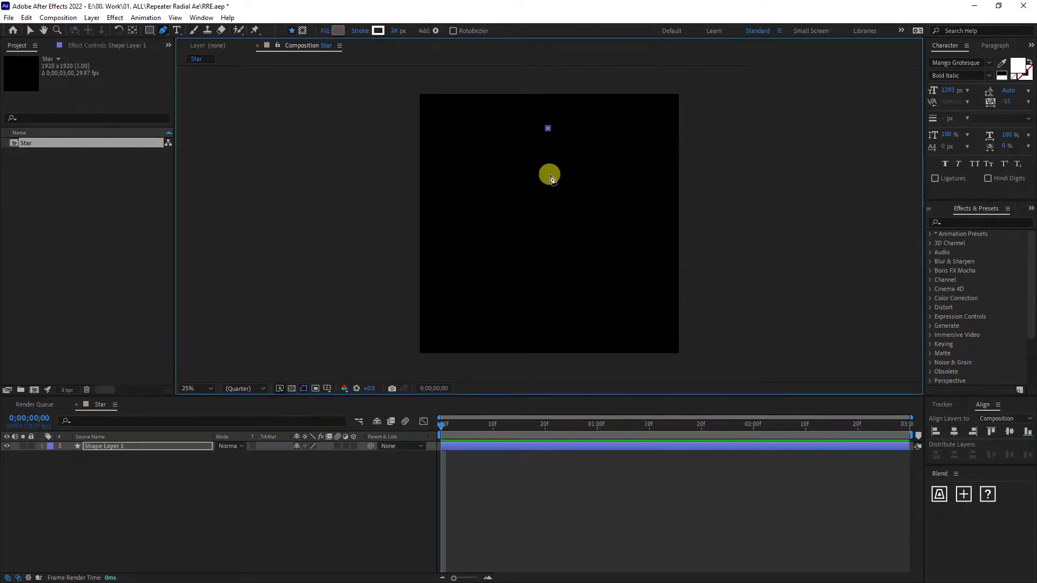
{"action": "left_click", "coordinate": [548, 191]}
{"action": "key", "text": "v"}
{"action": "scroll", "coordinate": [570, 164], "scroll_direction": "up", "scroll_amount": 2}
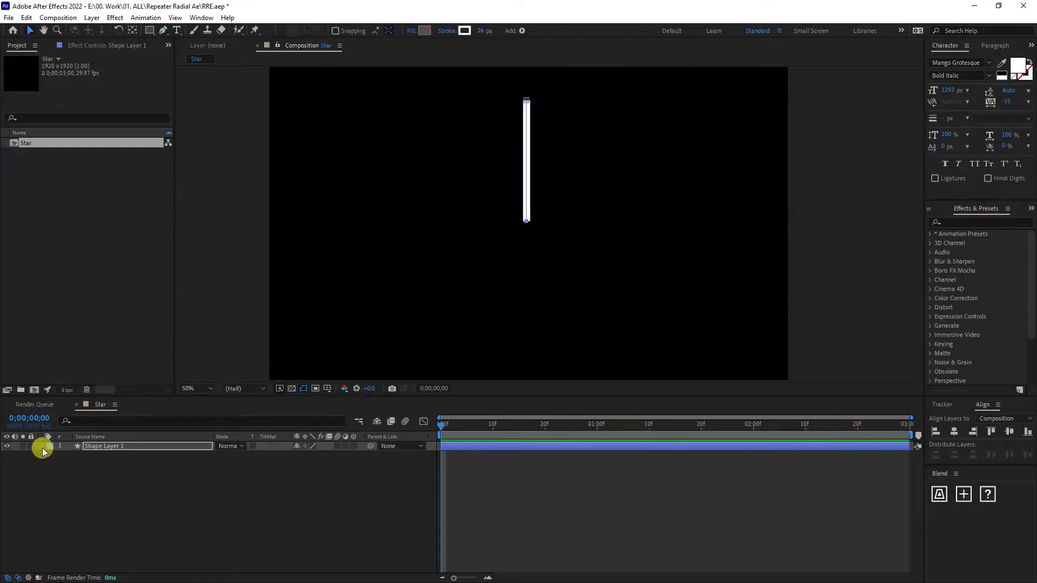
{"action": "left_click", "coordinate": [43, 449]}
{"action": "left_click", "coordinate": [359, 455]}
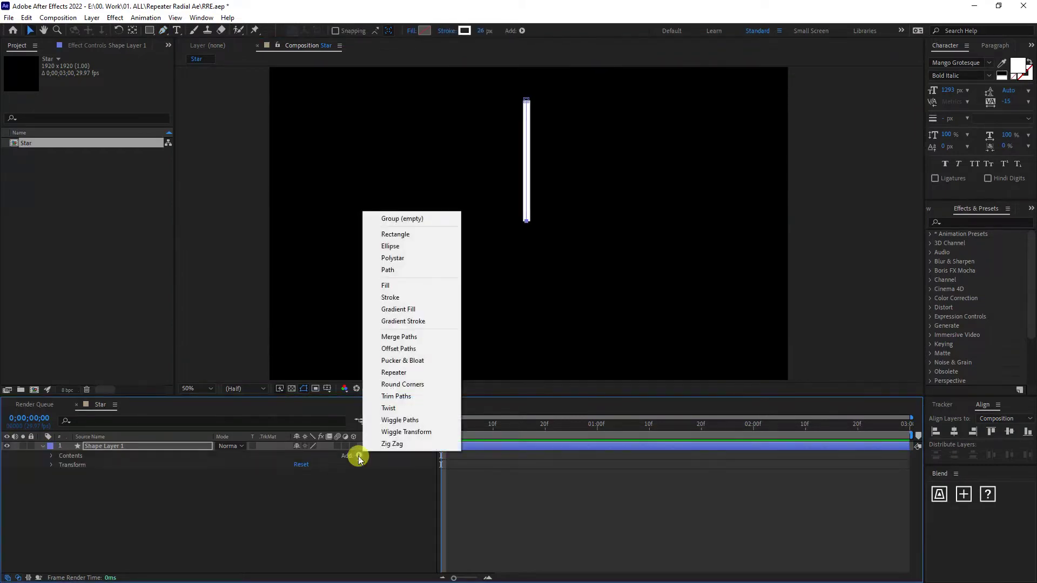
Add a Repeater to the line and set its Copies to 9
{"action": "left_click", "coordinate": [404, 374]}
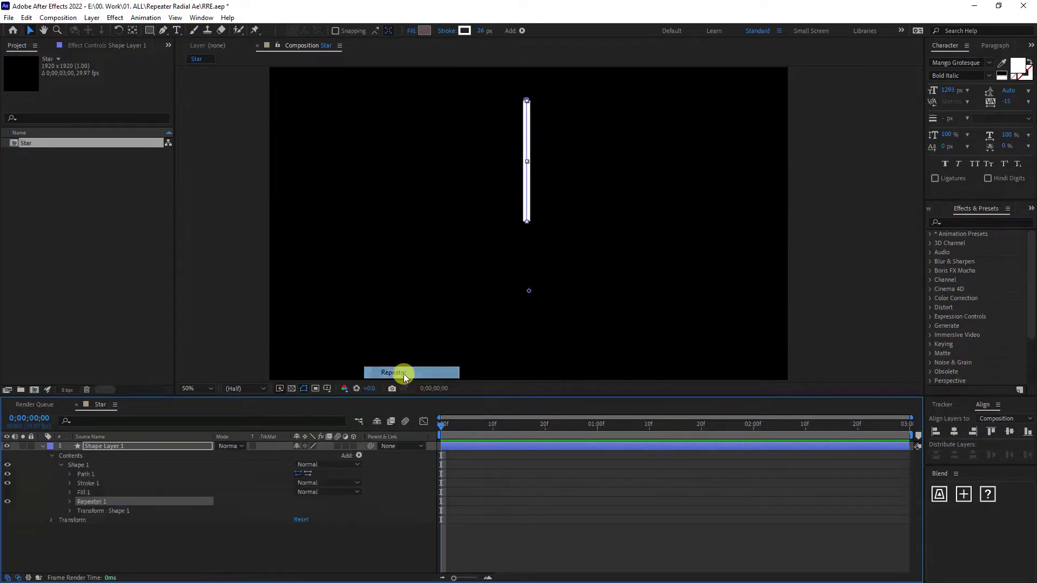
{"action": "left_click", "coordinate": [70, 502]}
{"action": "left_click", "coordinate": [108, 511]}
{"action": "left_click", "coordinate": [295, 511]}
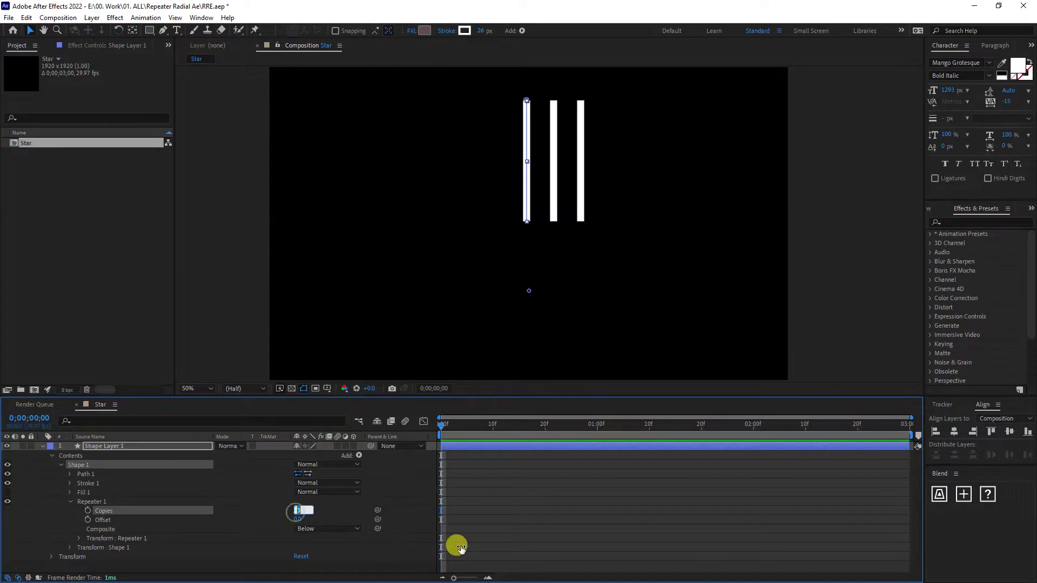
{"action": "type", "text": "9"}
{"action": "left_click", "coordinate": [474, 513]}
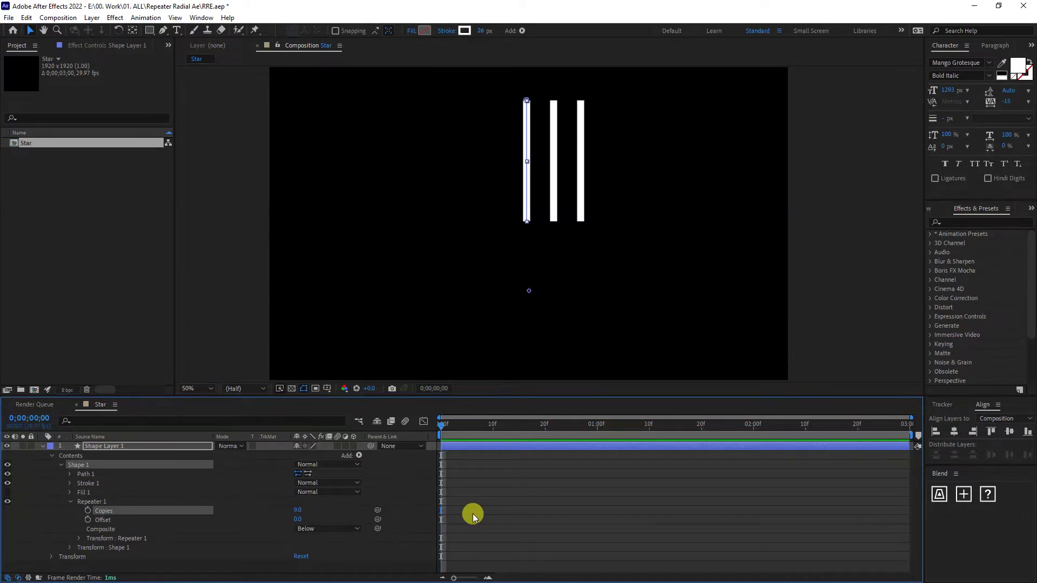
Set the Repeater's Transform Position to 0,0 so the copies overlap
{"action": "left_click", "coordinate": [86, 540]}
{"action": "left_click", "coordinate": [80, 539]}
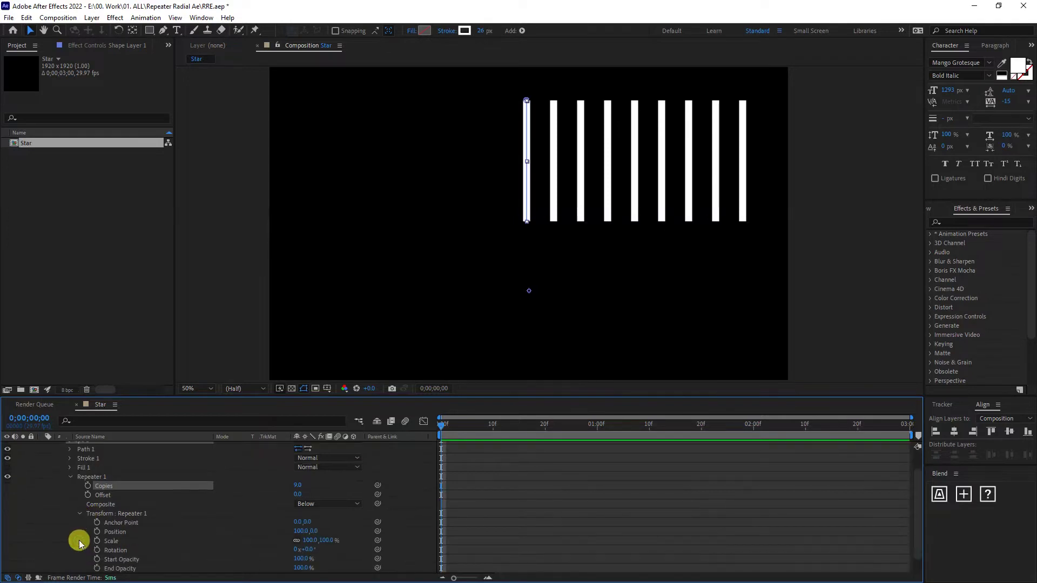
{"action": "left_click", "coordinate": [122, 531]}
{"action": "left_click", "coordinate": [303, 531]}
{"action": "type", "text": "0"}
{"action": "key", "text": "Return"}
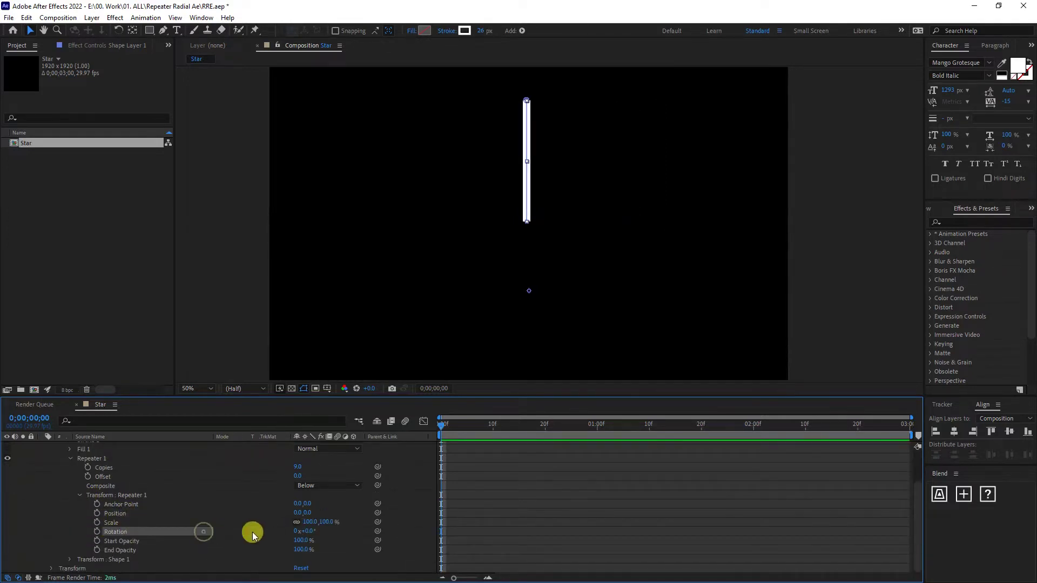
Enter 360/9 as the Repeater's Transform Rotation, giving 40° per copy
{"action": "left_click", "coordinate": [310, 532]}
{"action": "type", "text": "360/"}
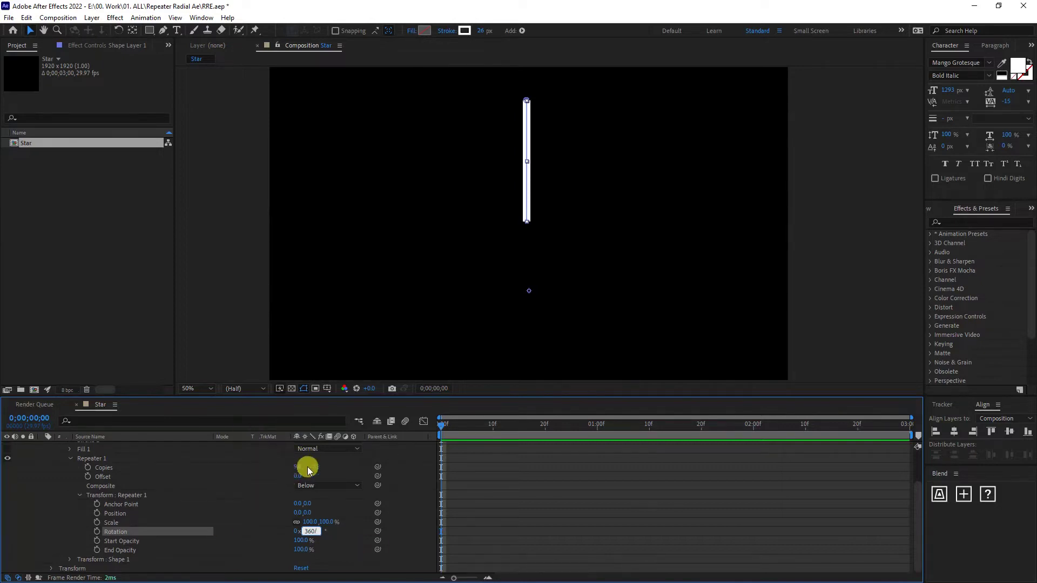
{"action": "type", "text": "9"}
{"action": "left_click", "coordinate": [319, 489]}
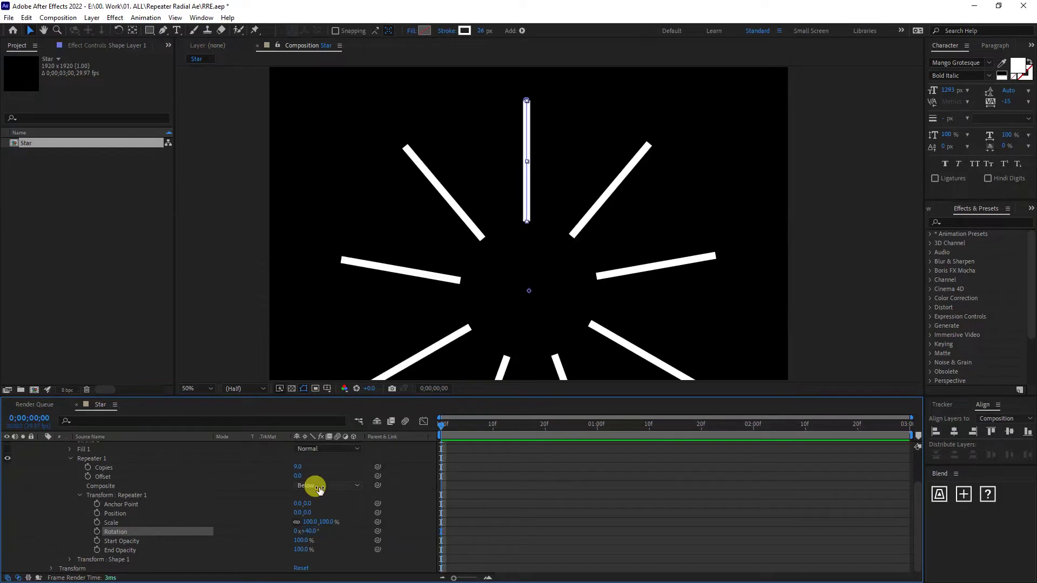
{"action": "scroll", "coordinate": [123, 550], "scroll_direction": "up", "scroll_amount": 3}
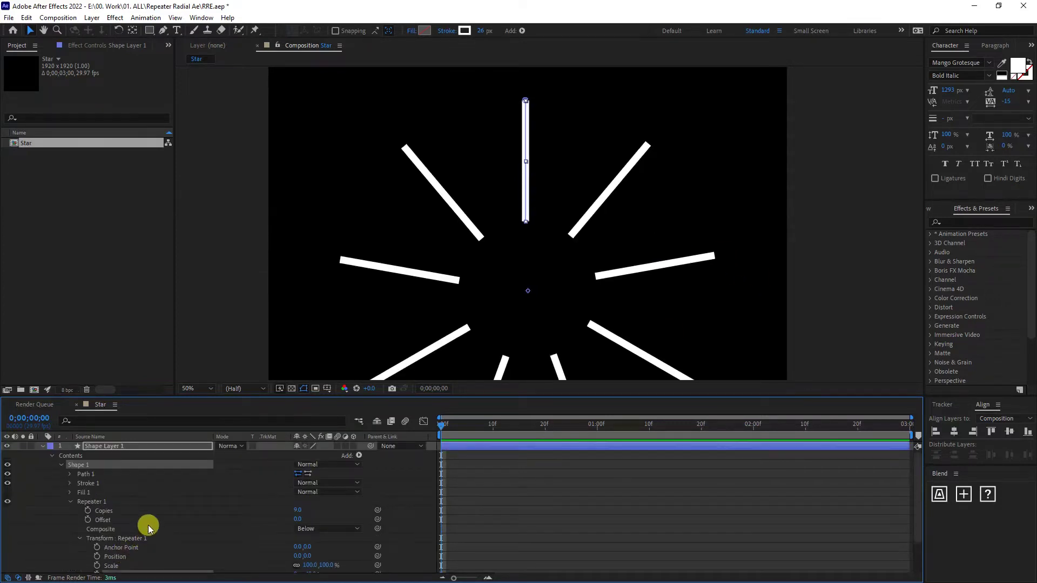
Lower Stroke 1's Stroke Width to 2 px and keyframe it at 0 s
{"action": "left_click", "coordinate": [86, 485]}
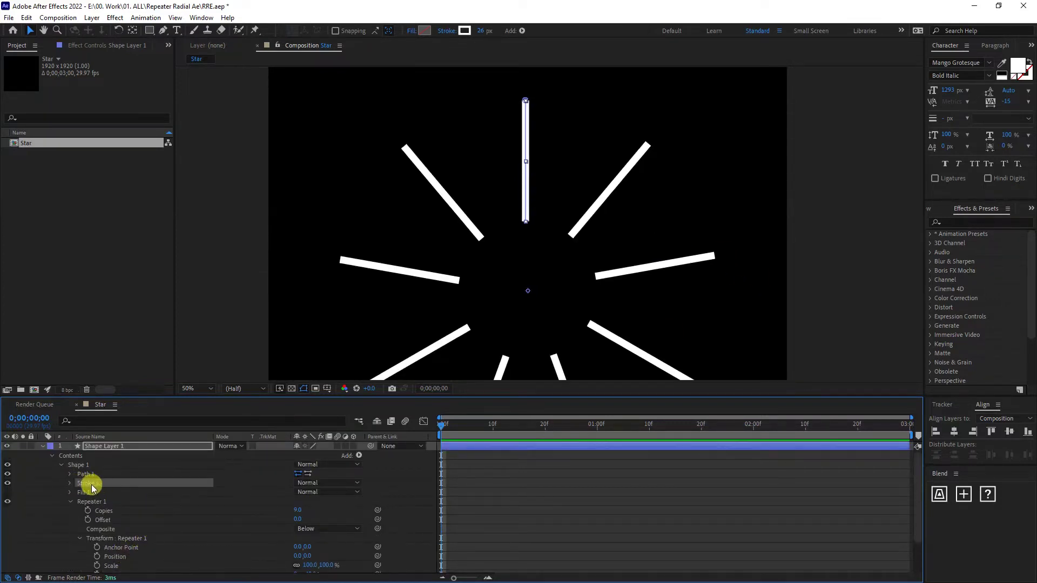
{"action": "left_click", "coordinate": [70, 483]}
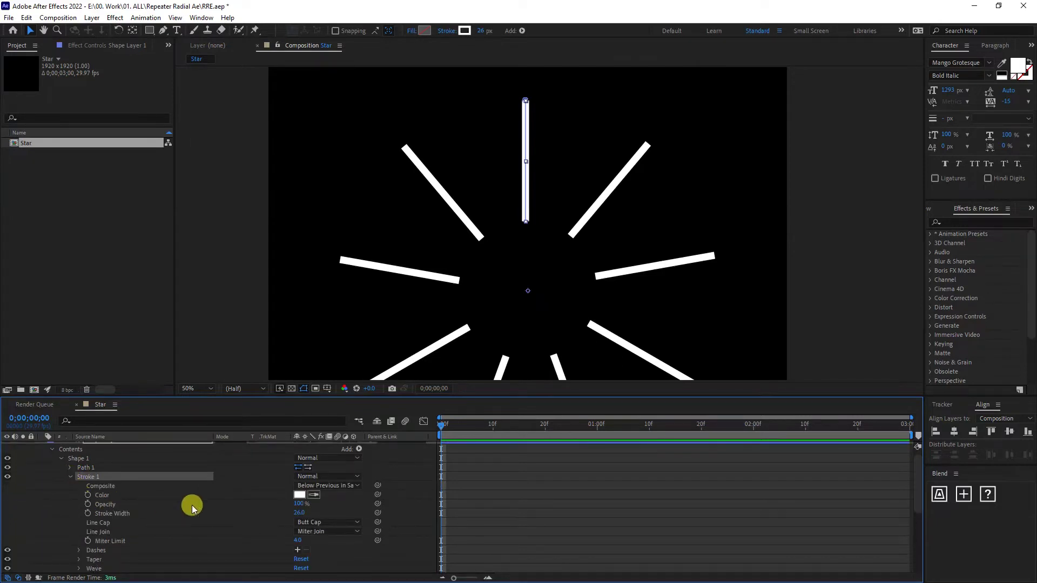
{"action": "left_click", "coordinate": [119, 514]}
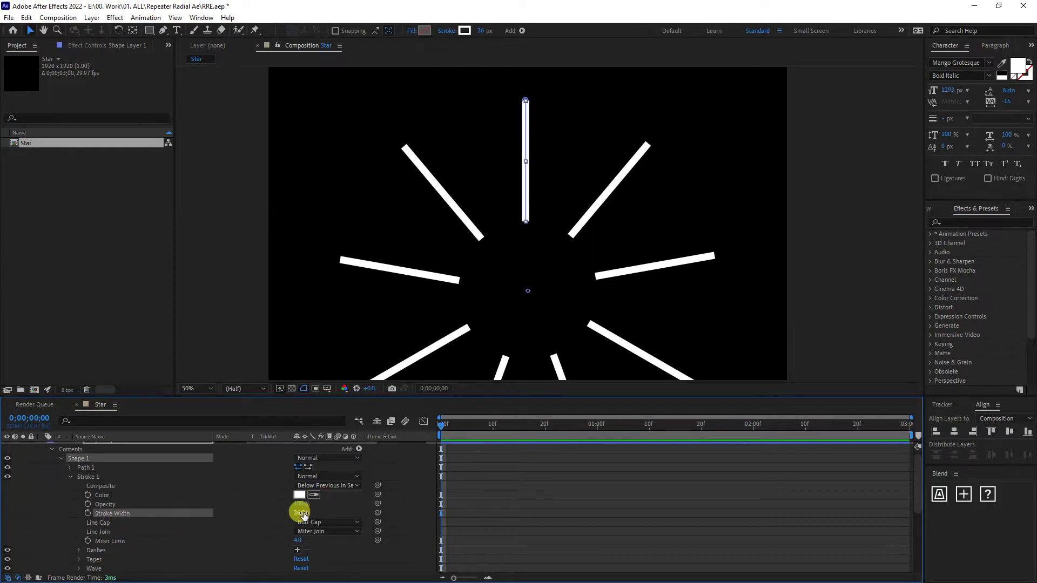
{"action": "left_click_drag", "start_coordinate": [297, 515], "coordinate": [286, 515]}
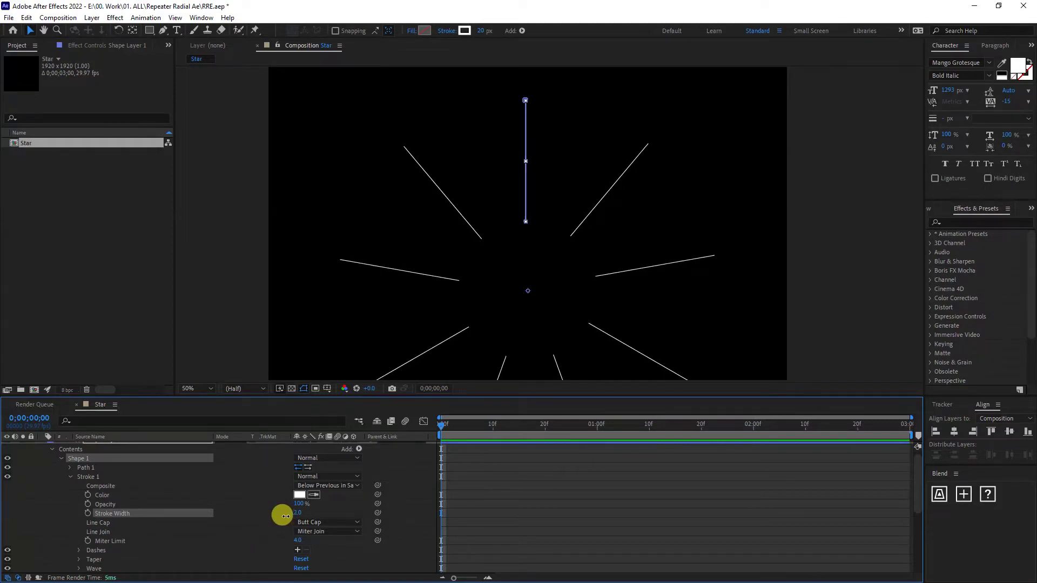
{"action": "left_click", "coordinate": [87, 513]}
Keyframe Stroke Width at about 23 px mid-way and back to thin at the last frame
{"action": "left_click_drag", "start_coordinate": [442, 428], "coordinate": [673, 455]}
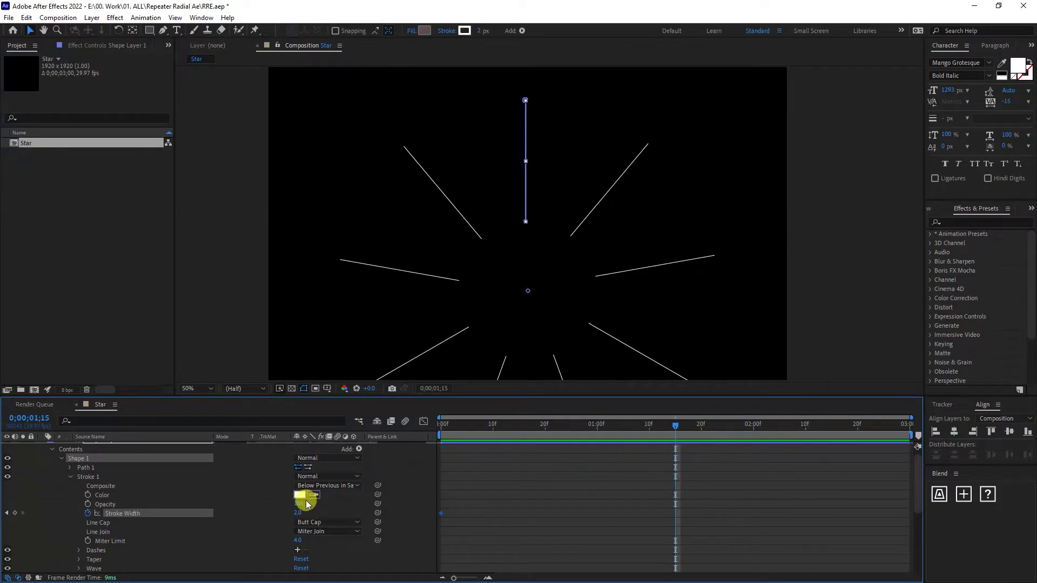
{"action": "left_click_drag", "start_coordinate": [299, 516], "coordinate": [309, 514]}
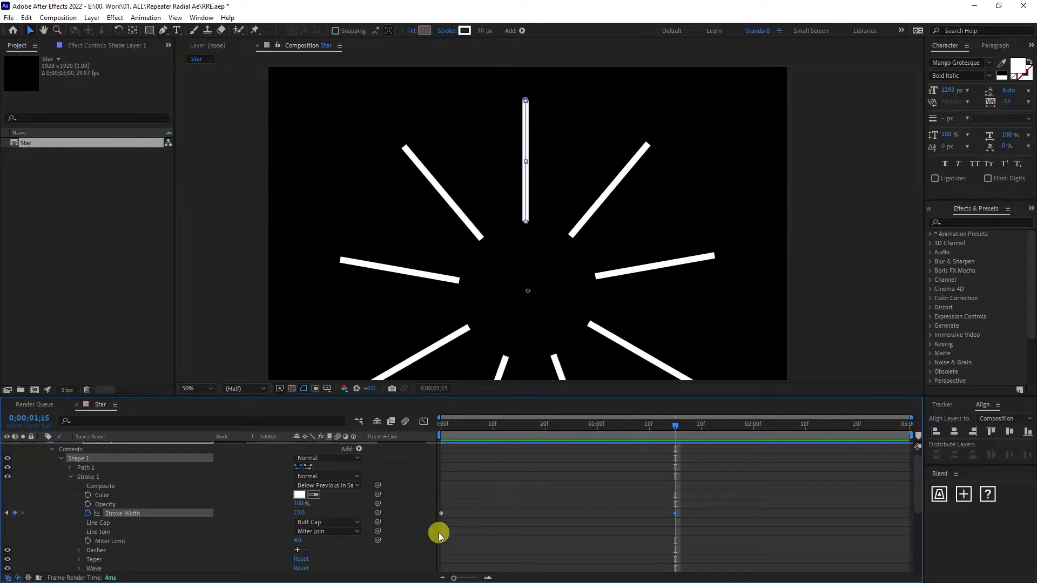
{"action": "left_click_drag", "start_coordinate": [455, 501], "coordinate": [439, 527]}
{"action": "left_click_drag", "start_coordinate": [675, 425], "coordinate": [918, 432]}
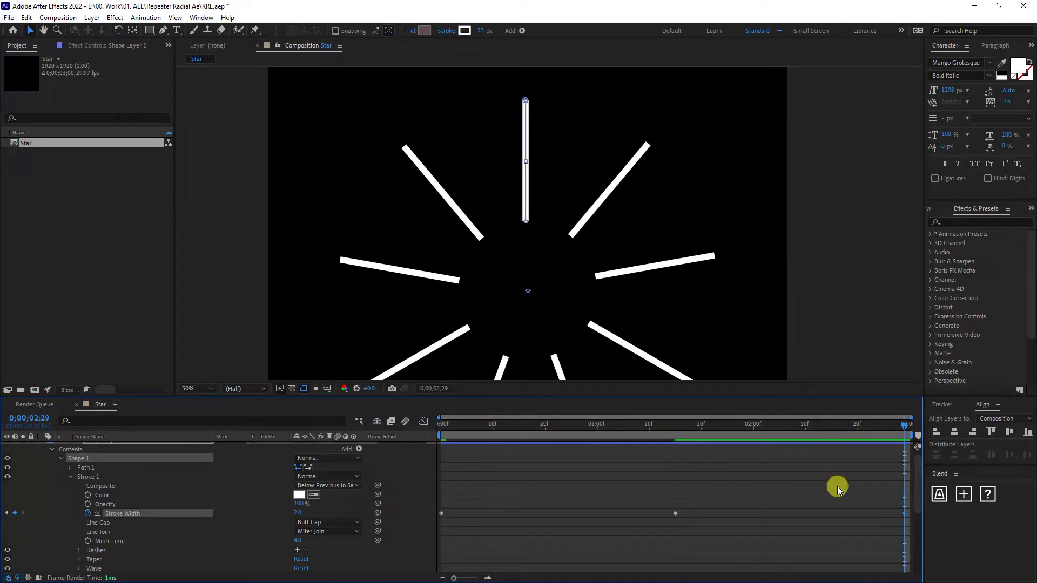
{"action": "key", "text": "ctrl+v"}
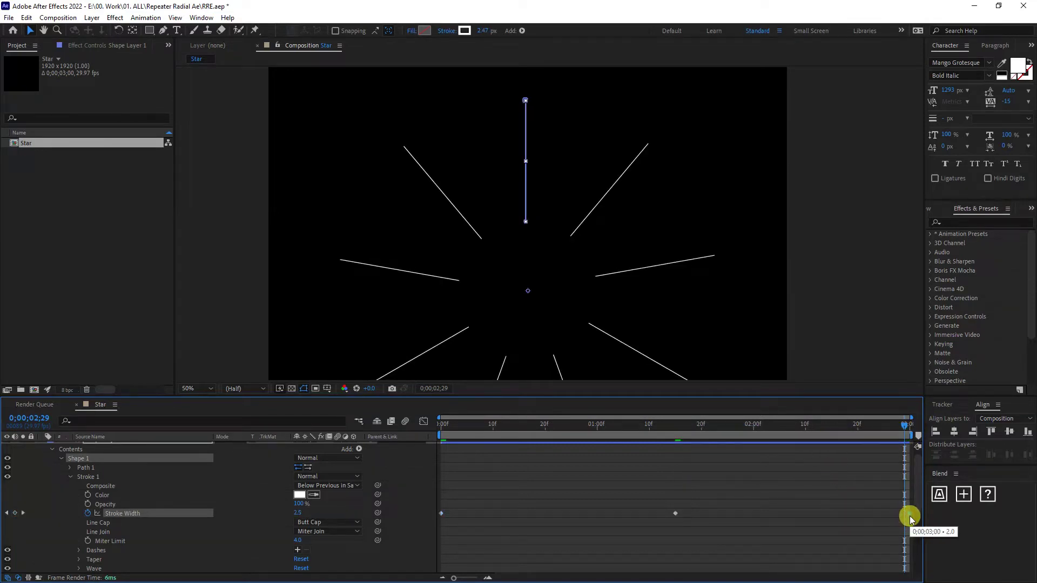
Apply Easy Ease to all Stroke Width keyframes and collapse the shape layer
{"action": "mouse_move", "coordinate": [910, 502]}
{"action": "left_mouse_down"}
{"action": "mouse_move", "coordinate": [782, 526]}
{"action": "mouse_move", "coordinate": [474, 523]}
{"action": "mouse_move", "coordinate": [426, 532]}
{"action": "left_mouse_up"}
{"action": "right_click", "coordinate": [673, 511]}
{"action": "mouse_move", "coordinate": [692, 507]}
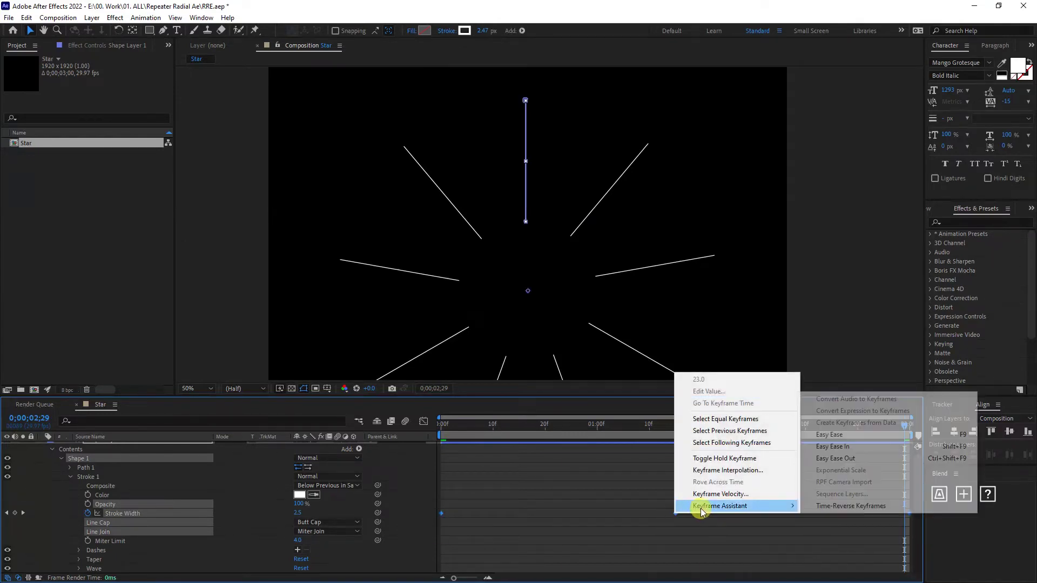
{"action": "left_click", "coordinate": [843, 435]}
{"action": "left_click", "coordinate": [579, 496]}
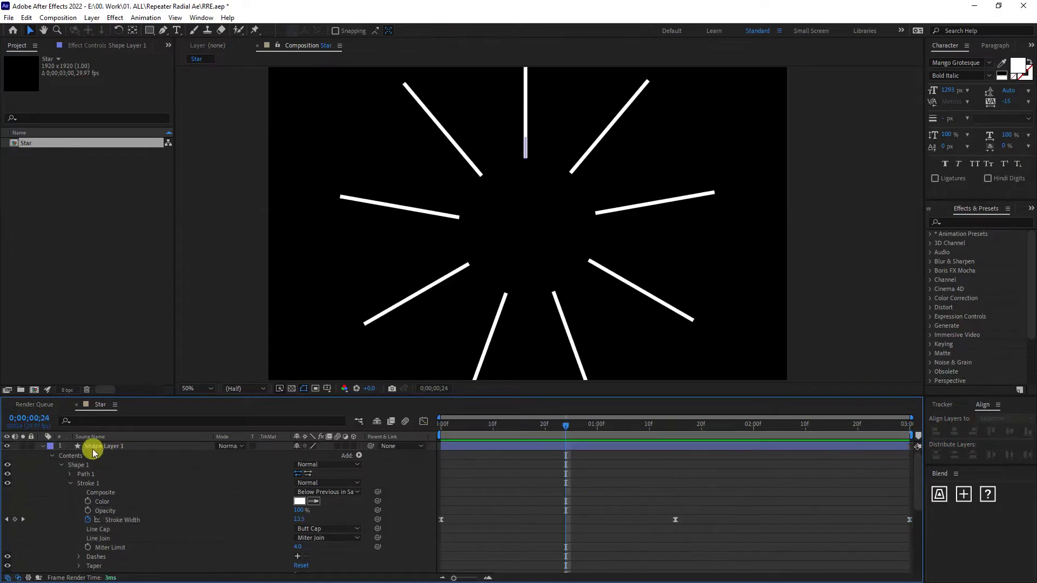
{"action": "left_click", "coordinate": [45, 447]}
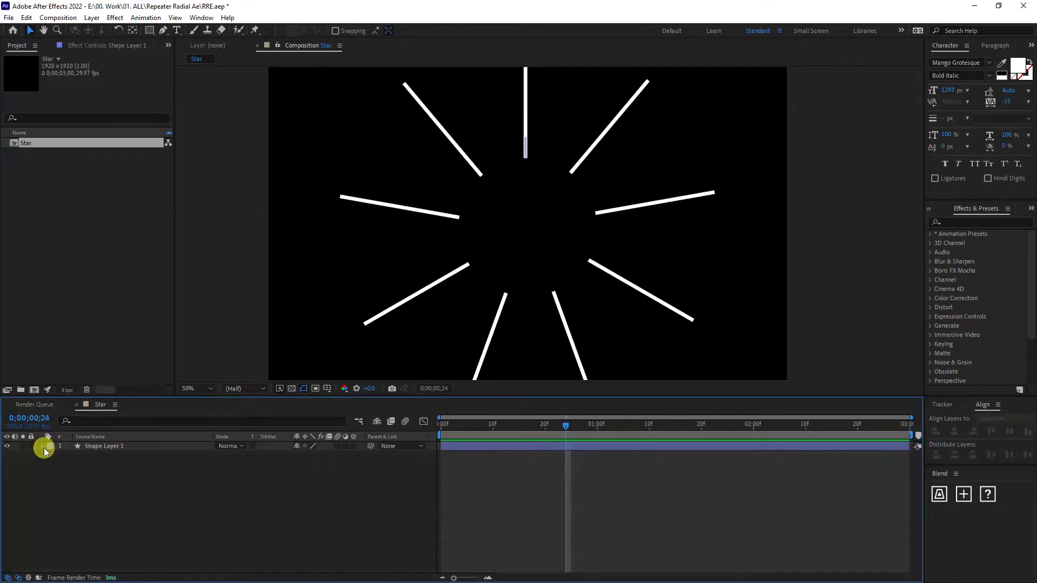
{"action": "left_click", "coordinate": [110, 447]}
Rename the shape layer to Star1
{"action": "right_click", "coordinate": [93, 446]}
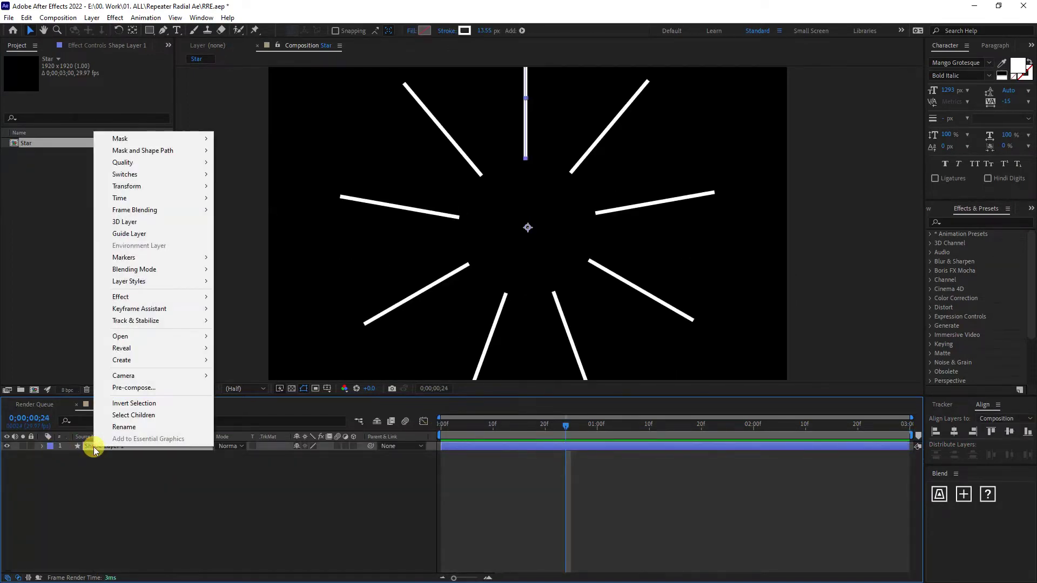
{"action": "left_click", "coordinate": [116, 429]}
{"action": "type", "text": "Star1"}
{"action": "key", "text": "Home"}
Duplicate Star1 as Star2 and expand Star2's Contents, Shape 1 and Stroke 1
{"action": "left_click_drag", "start_coordinate": [132, 487], "coordinate": [80, 435]}
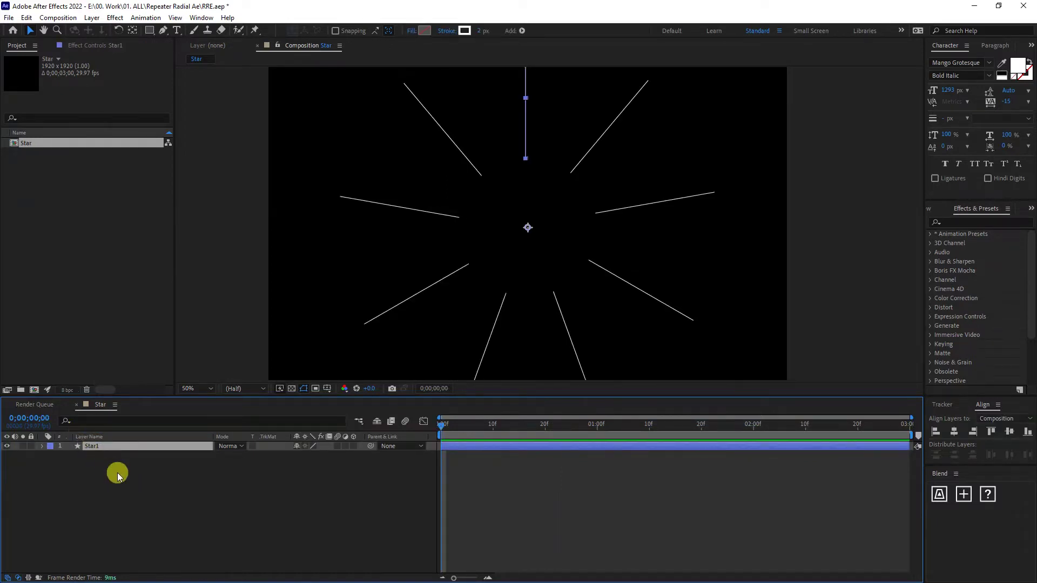
{"action": "key", "text": "ctrl+d"}
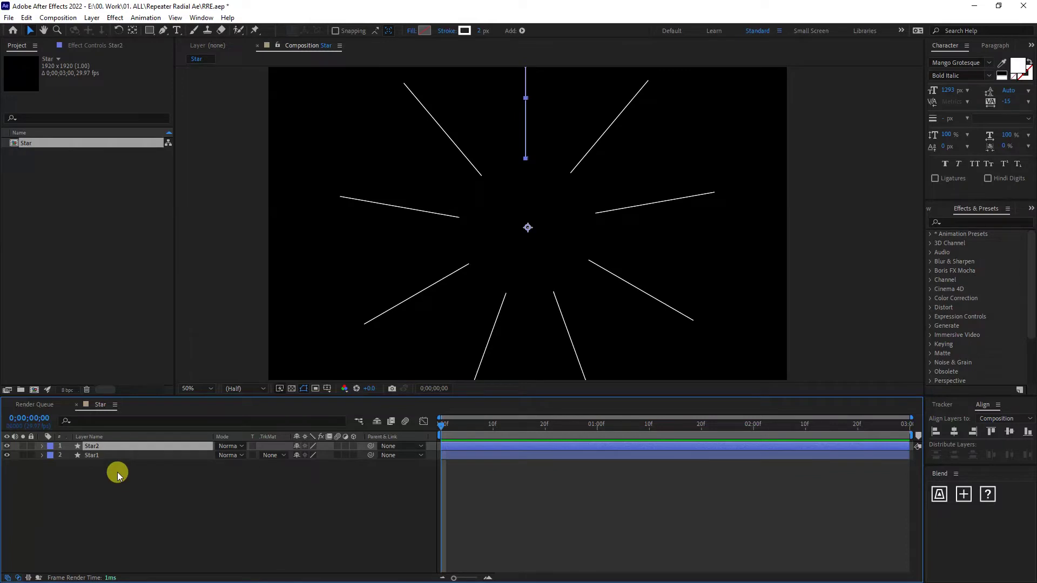
{"action": "left_click", "coordinate": [42, 447]}
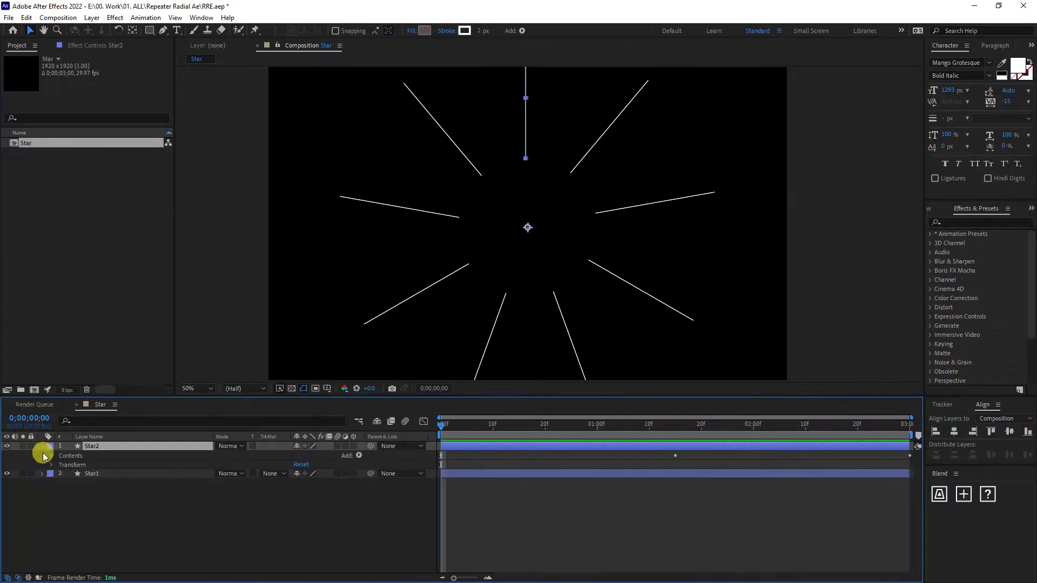
{"action": "left_click", "coordinate": [50, 460]}
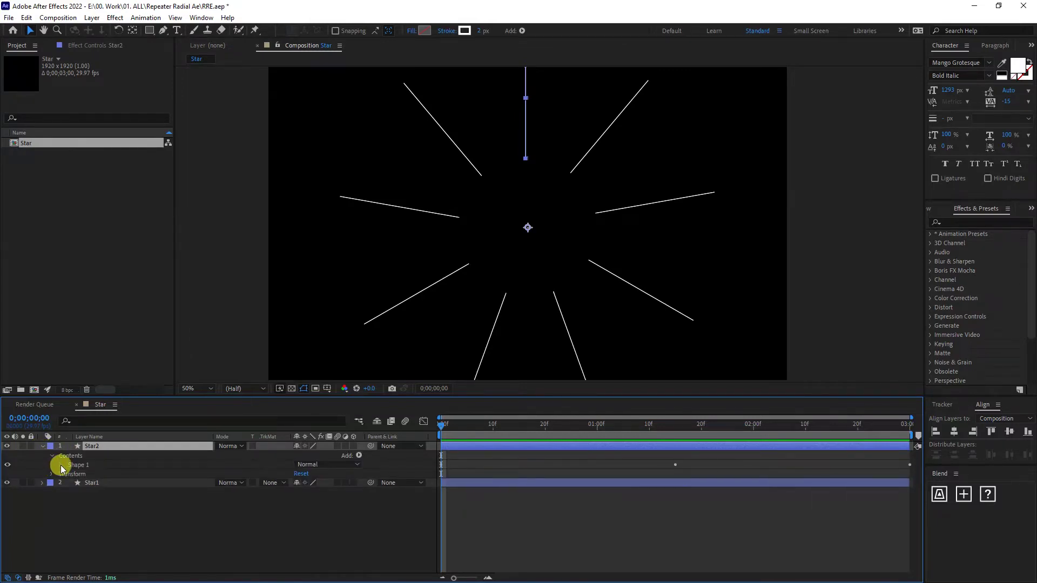
{"action": "left_click", "coordinate": [62, 466]}
{"action": "left_click", "coordinate": [69, 483]}
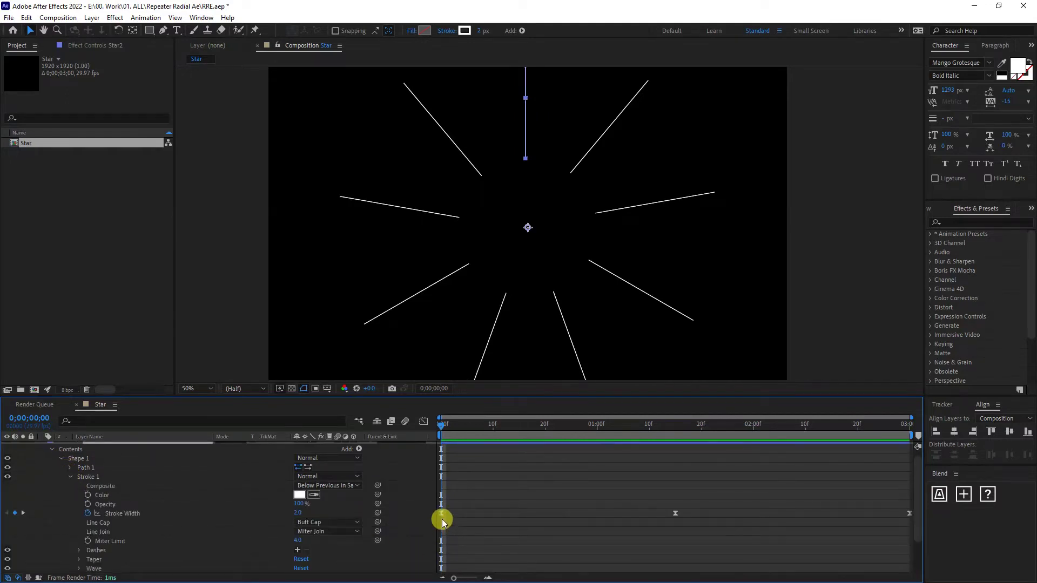
Set Star2's peak Stroke Width keyframe at 0;00;01;15 to 100
{"action": "left_click", "coordinate": [441, 514]}
{"action": "left_click_drag", "start_coordinate": [493, 423], "coordinate": [676, 434]}
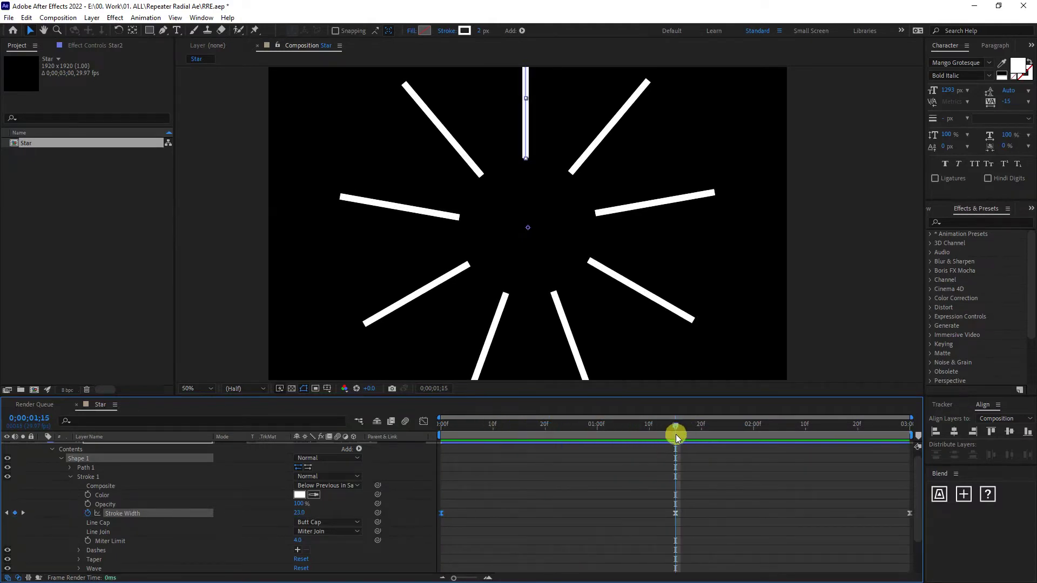
{"action": "mouse_move", "coordinate": [677, 518]}
{"action": "left_click", "coordinate": [675, 515]}
{"action": "left_click", "coordinate": [299, 513]}
{"action": "type", "text": "100"}
{"action": "left_click", "coordinate": [693, 458]}
Return to the start and toggle Star2's visibility to compare it with Star1
{"action": "mouse_move", "coordinate": [678, 427]}
{"action": "left_mouse_down"}
{"action": "mouse_move", "coordinate": [412, 427]}
{"action": "mouse_move", "coordinate": [670, 427]}
{"action": "left_mouse_up"}
{"action": "scroll", "coordinate": [199, 504], "scroll_direction": "up", "scroll_amount": 1}
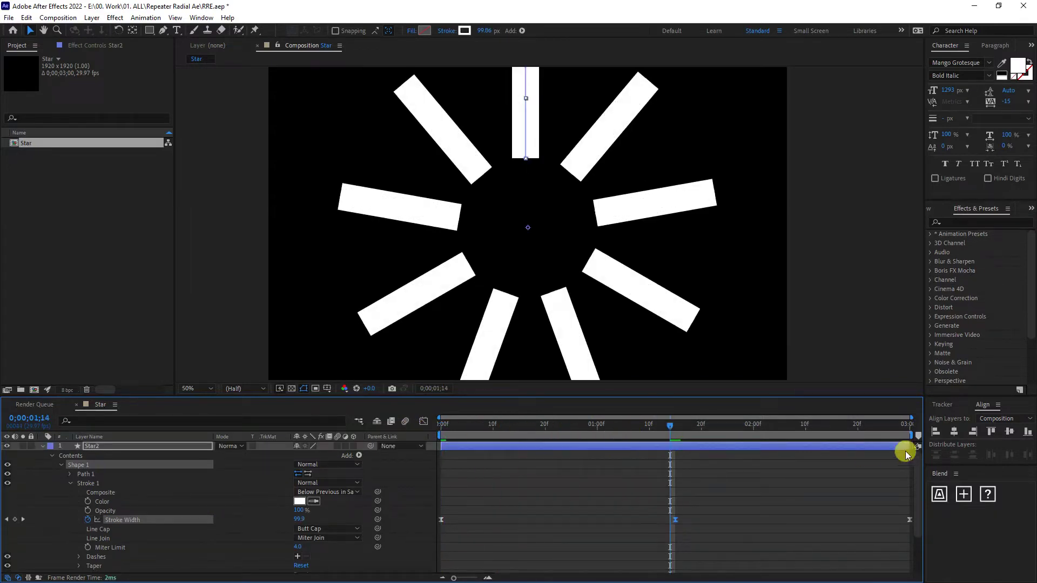
{"action": "left_click", "coordinate": [8, 446]}
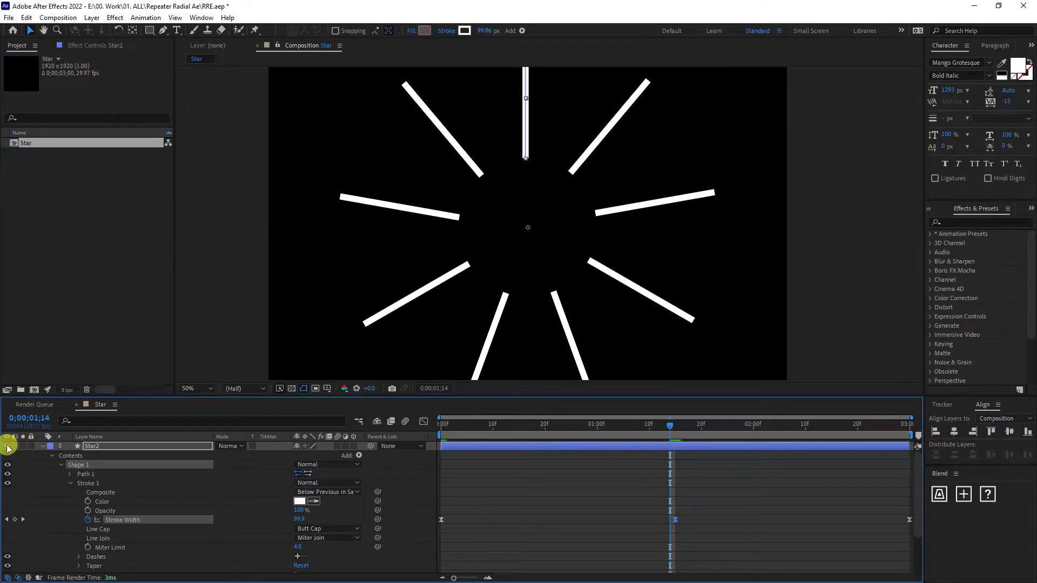
{"action": "left_click", "coordinate": [8, 447]}
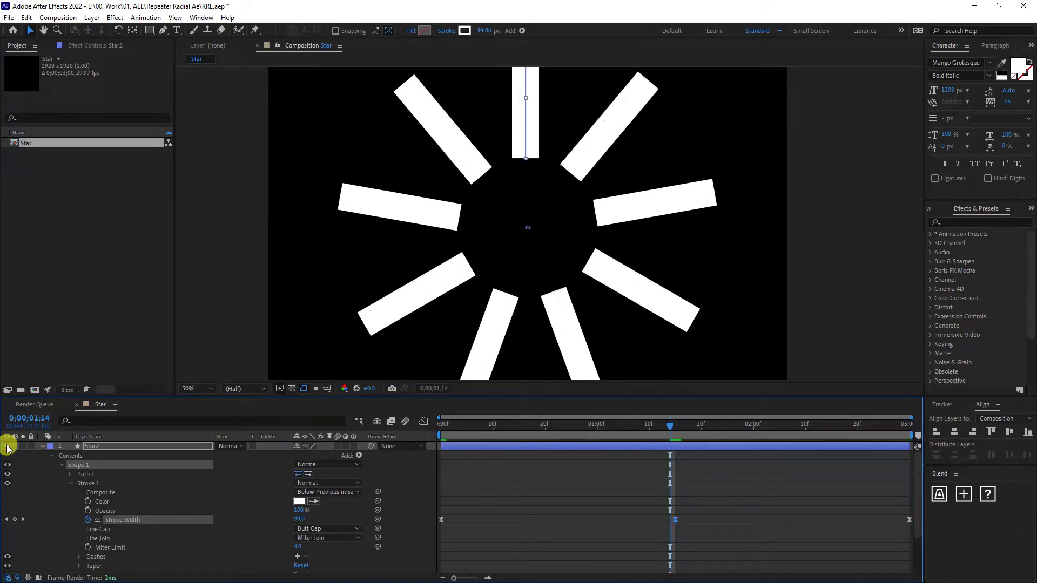
Add Trim Paths to Star2's Shape 1 with Start at 66%, then preview the animation
{"action": "left_click", "coordinate": [359, 456]}
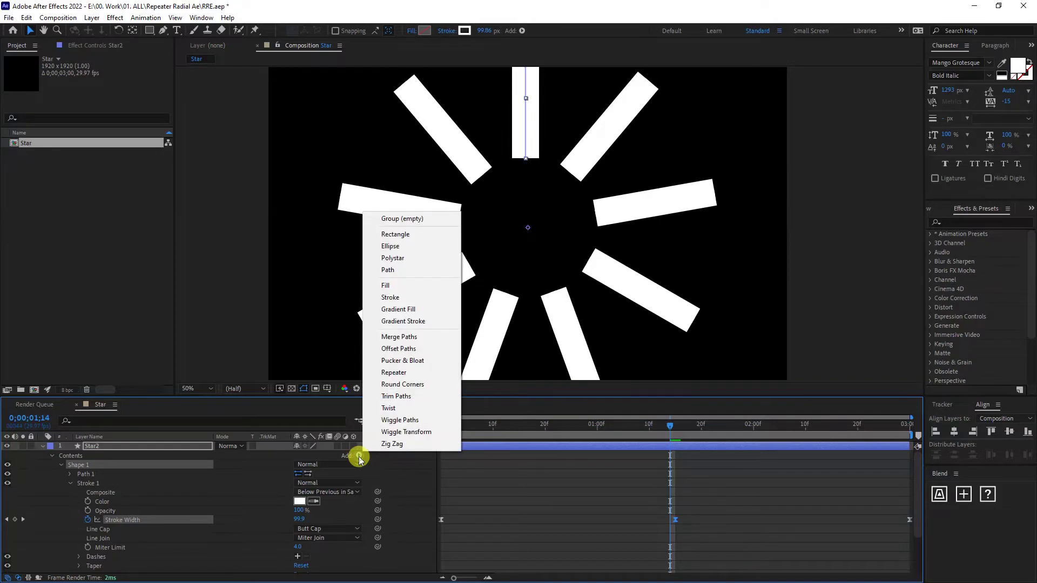
{"action": "left_click", "coordinate": [407, 397]}
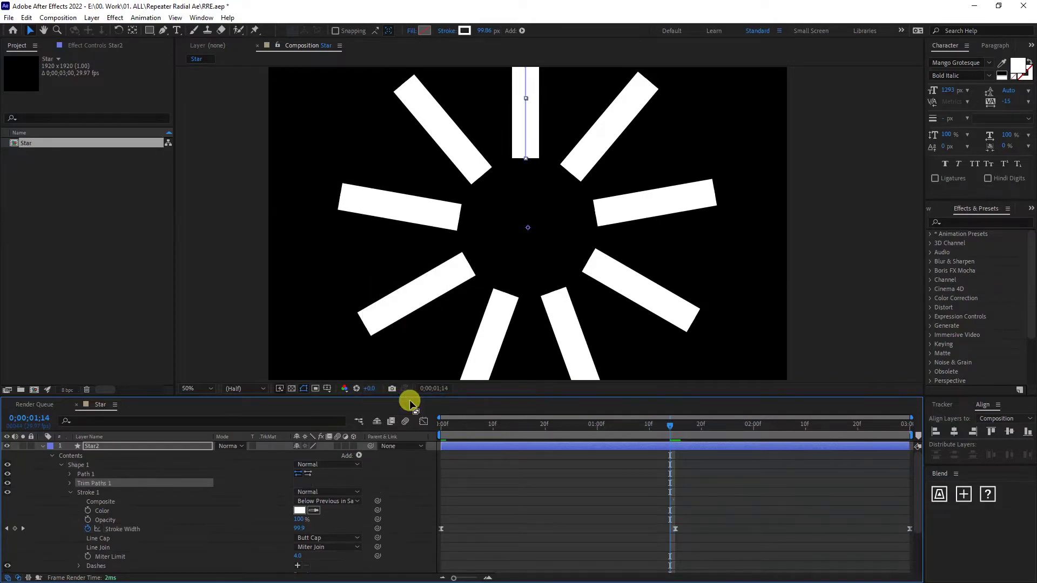
{"action": "left_click", "coordinate": [70, 484]}
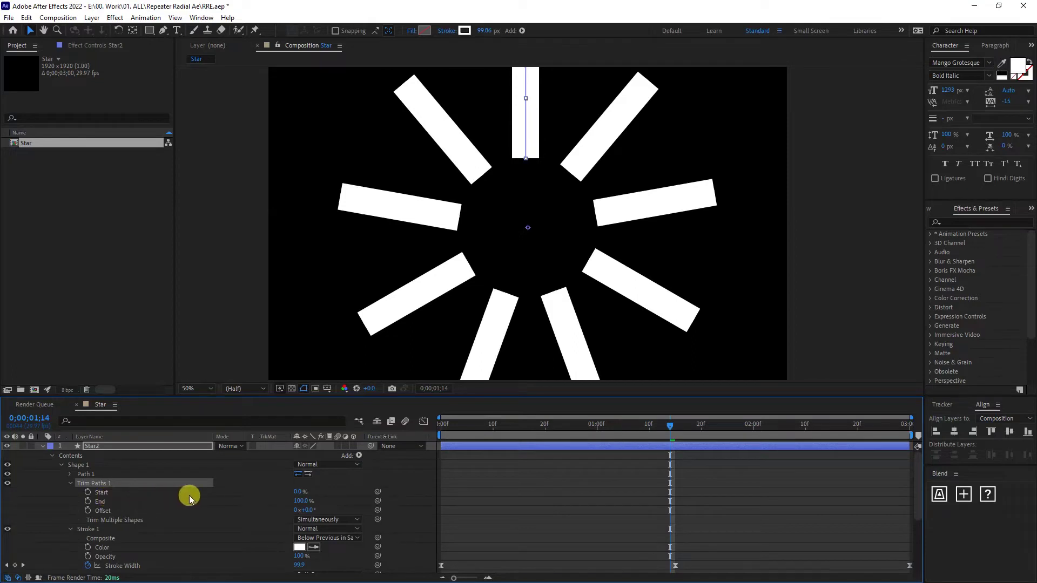
{"action": "left_click_drag", "start_coordinate": [308, 495], "coordinate": [341, 500]}
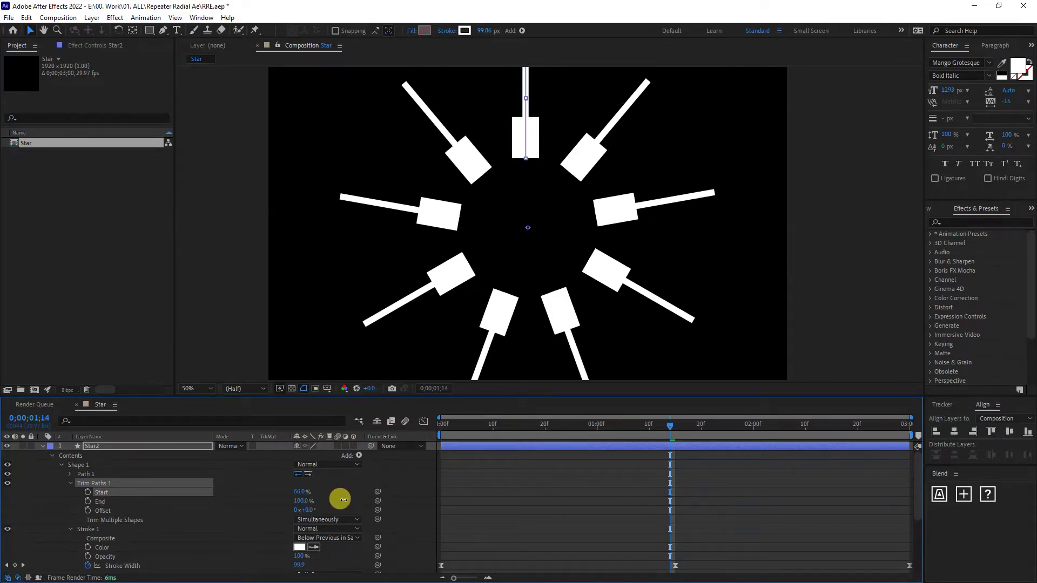
{"action": "left_click", "coordinate": [299, 492]}
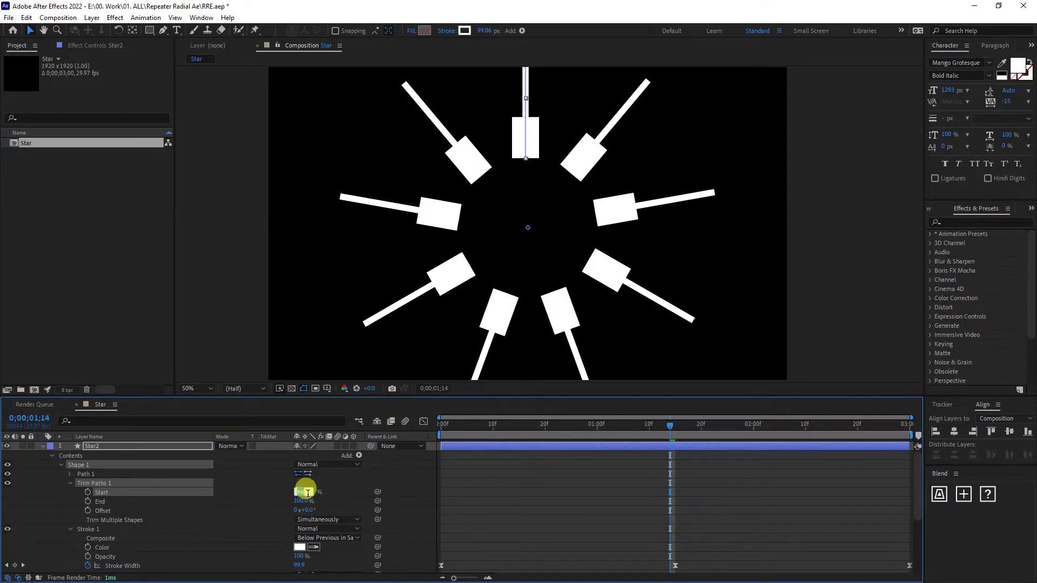
{"action": "left_click", "coordinate": [345, 493]}
{"action": "key", "text": "space"}
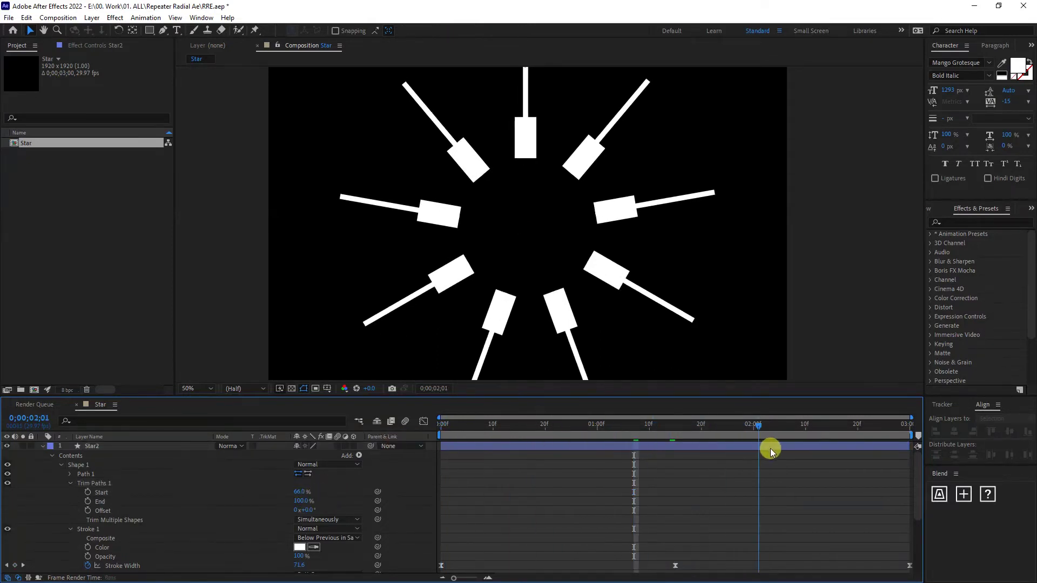
Duplicate the Star2 layer to create a new Star3 layer
{"action": "left_click", "coordinate": [43, 450]}
{"action": "left_click", "coordinate": [109, 446]}
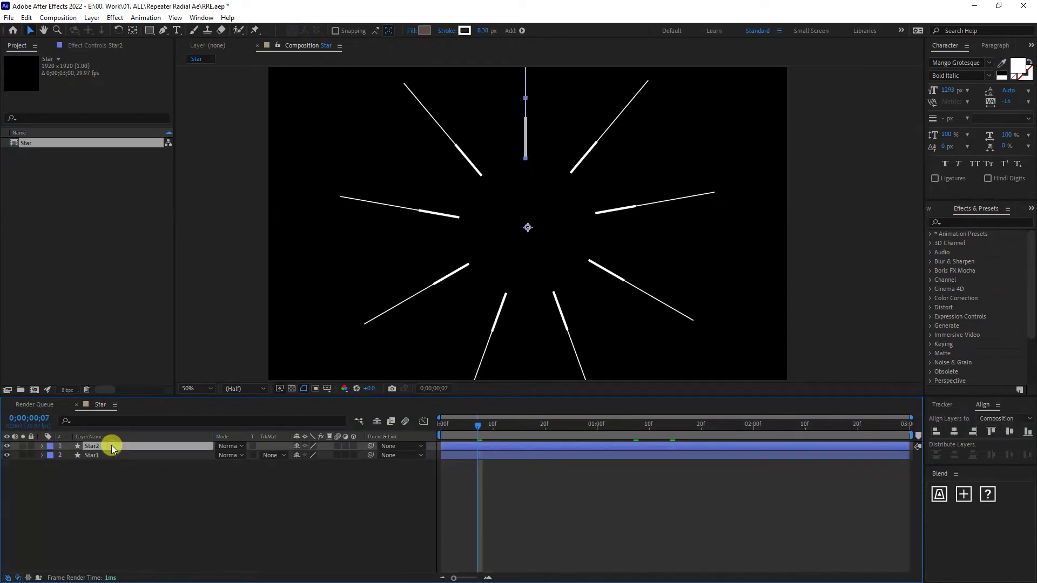
{"action": "key", "text": "ctrl+d"}
Set Star3's Trim Paths 1 Start to 33%
{"action": "left_click", "coordinate": [42, 446]}
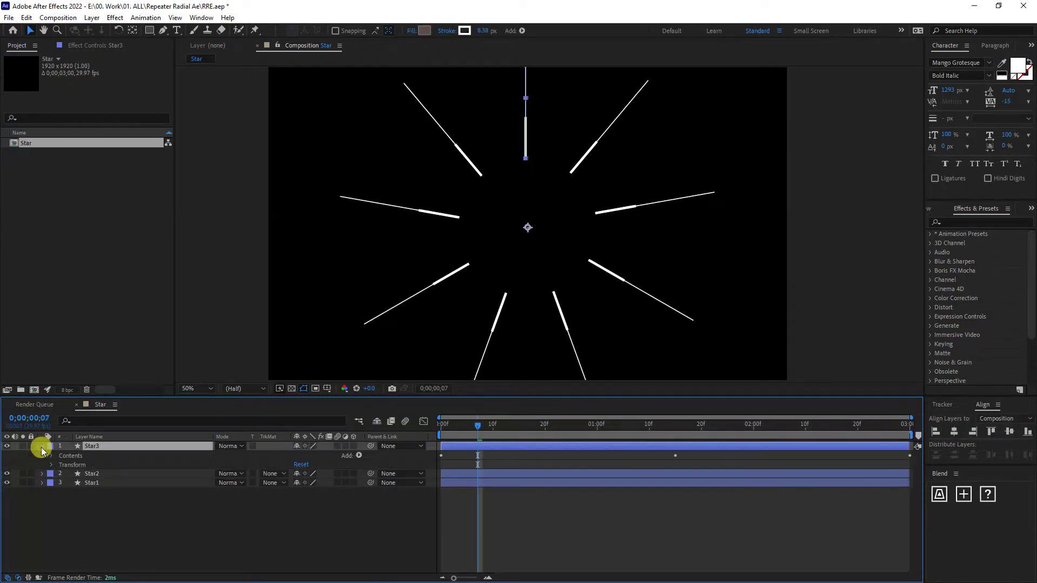
{"action": "left_click", "coordinate": [51, 456]}
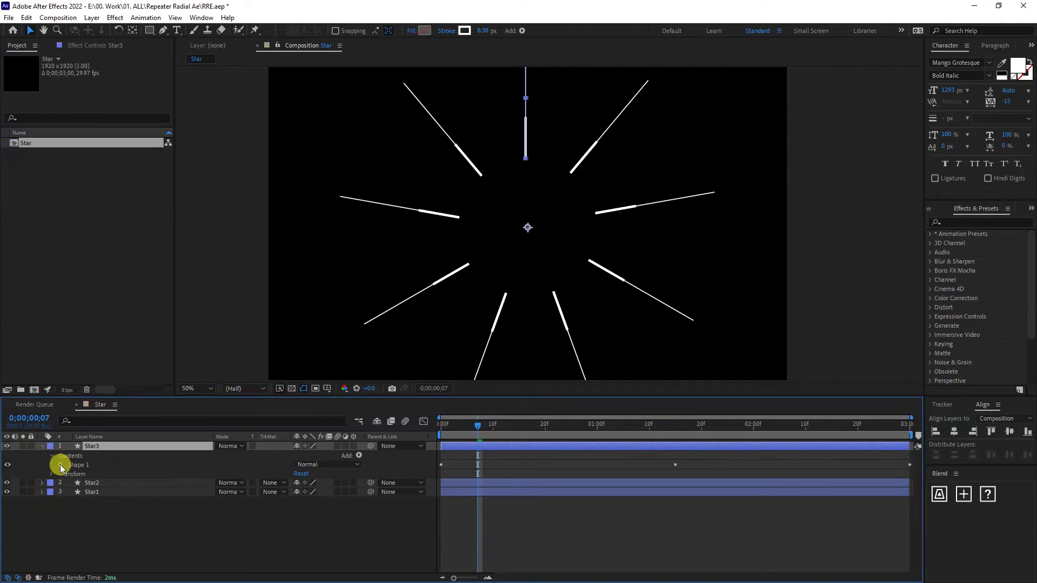
{"action": "left_click", "coordinate": [60, 465]}
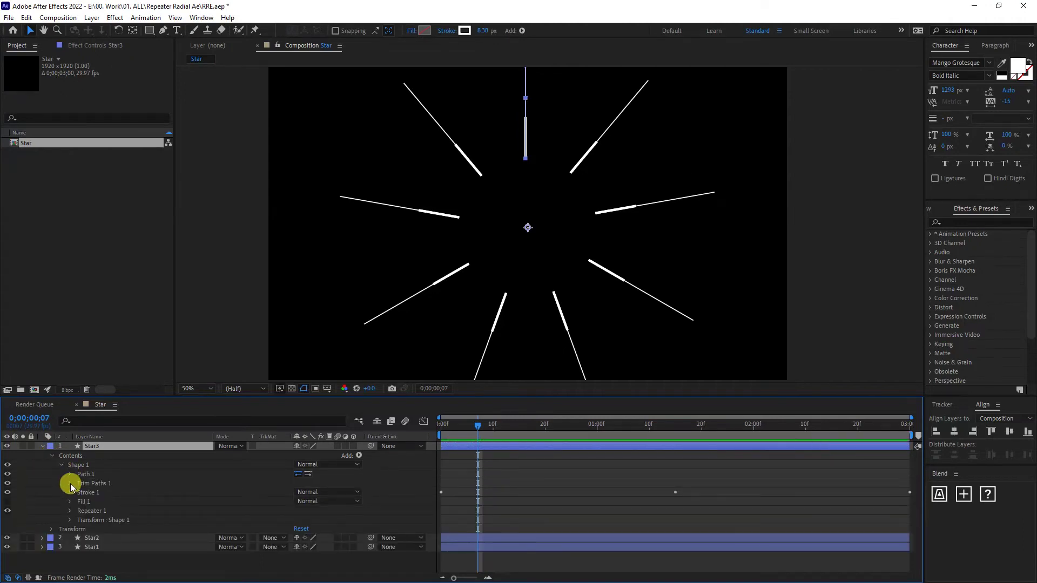
{"action": "left_click", "coordinate": [70, 483]}
{"action": "left_click", "coordinate": [300, 493]}
{"action": "type", "text": "33"}
{"action": "key", "text": "Return"}
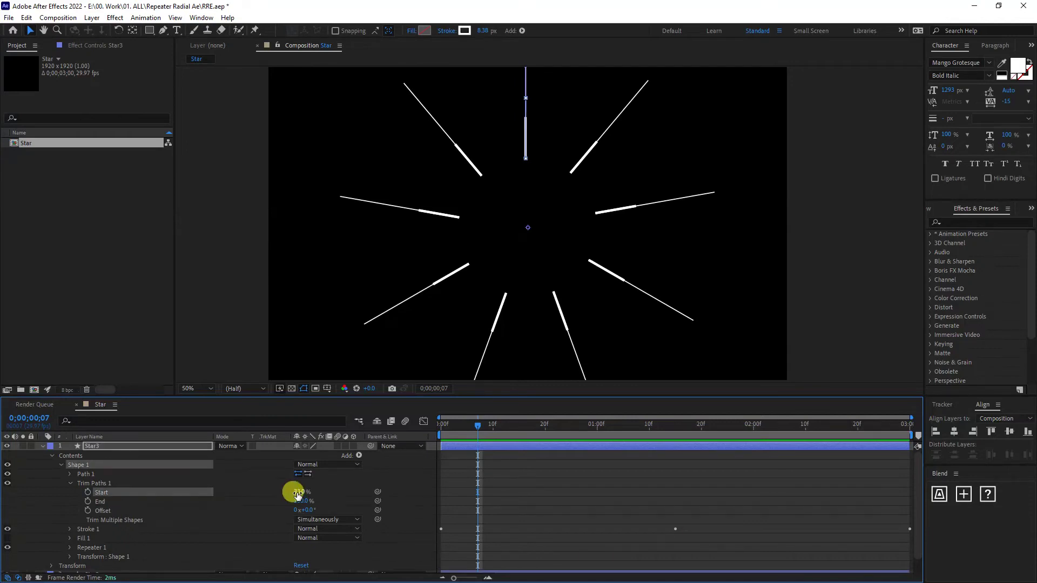
Lower Star3's peak Stroke Width keyframe to 56 px and preview the layered pulses
{"action": "mouse_move", "coordinate": [477, 429]}
{"action": "left_mouse_down"}
{"action": "mouse_move", "coordinate": [439, 424]}
{"action": "mouse_move", "coordinate": [550, 436]}
{"action": "mouse_move", "coordinate": [488, 442]}
{"action": "left_mouse_up"}
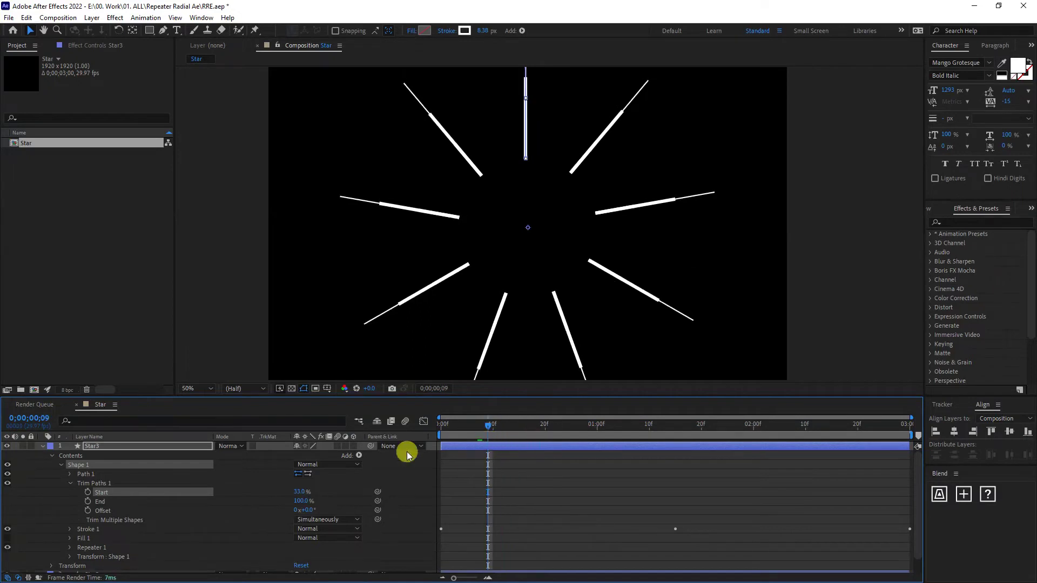
{"action": "left_click", "coordinate": [70, 484]}
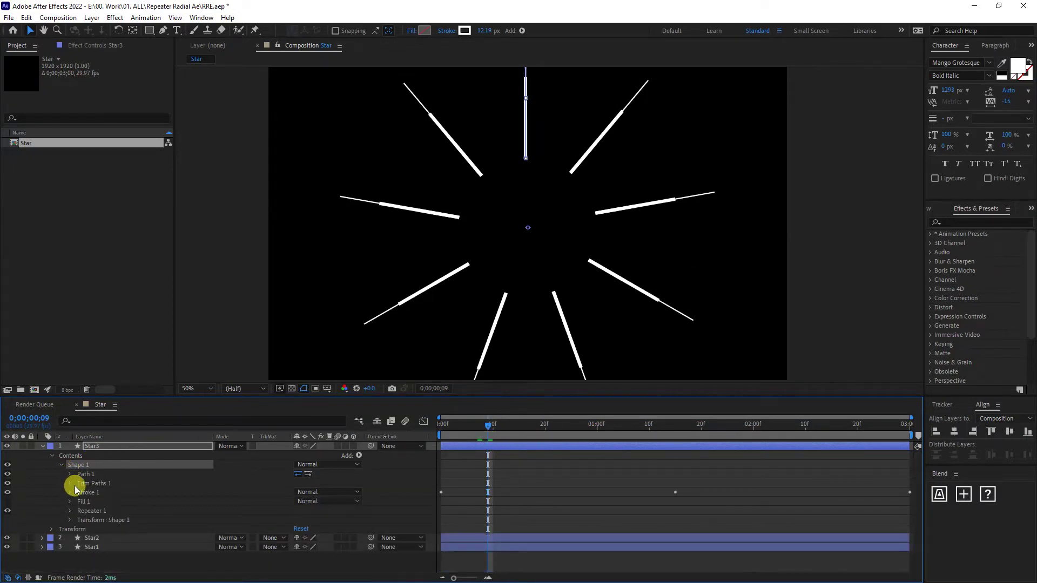
{"action": "left_click", "coordinate": [69, 492]}
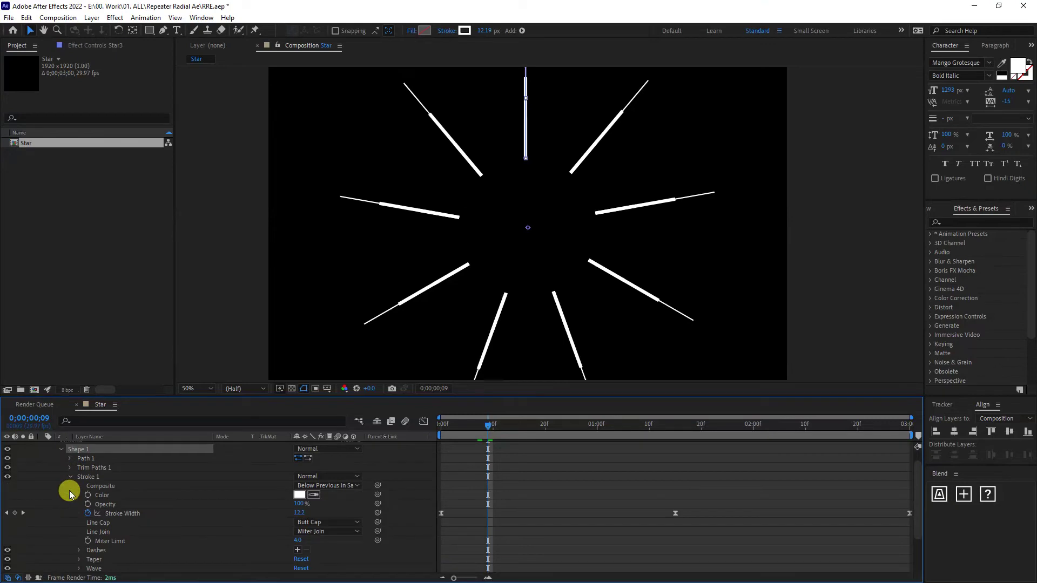
{"action": "left_click_drag", "start_coordinate": [580, 426], "coordinate": [676, 430]}
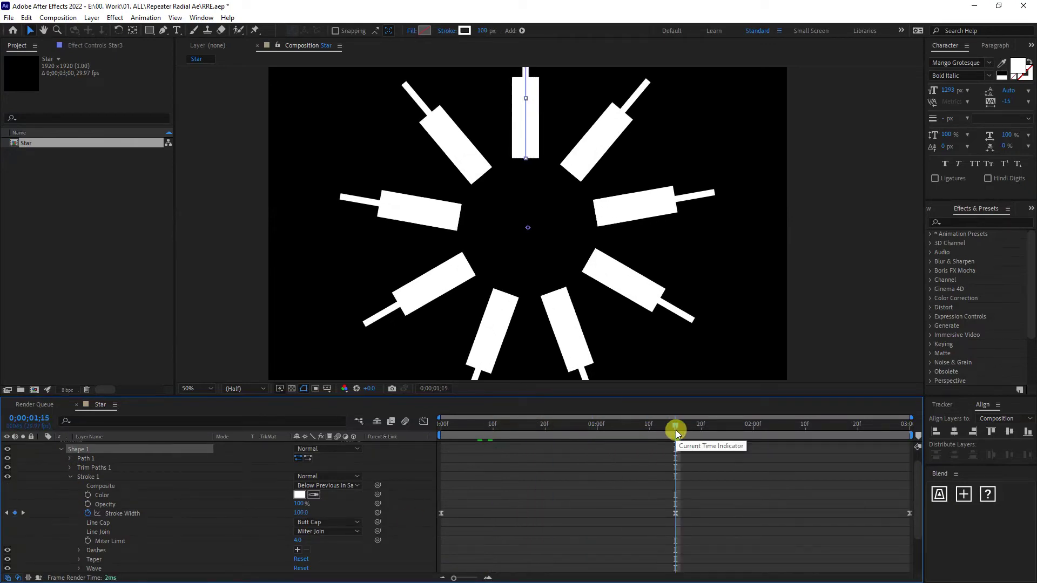
{"action": "left_click_drag", "start_coordinate": [297, 513], "coordinate": [278, 517]}
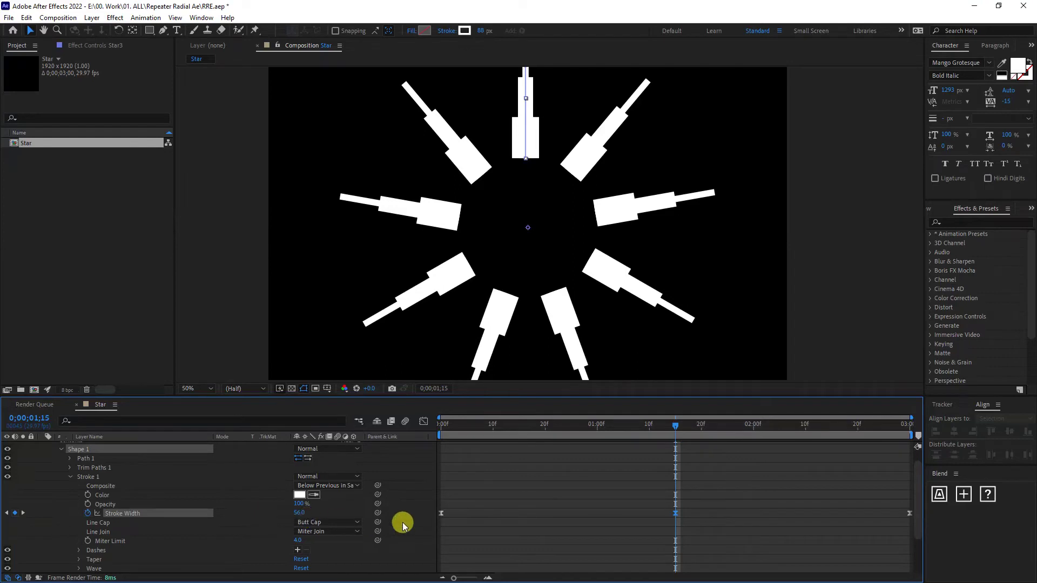
{"action": "key", "text": "space"}
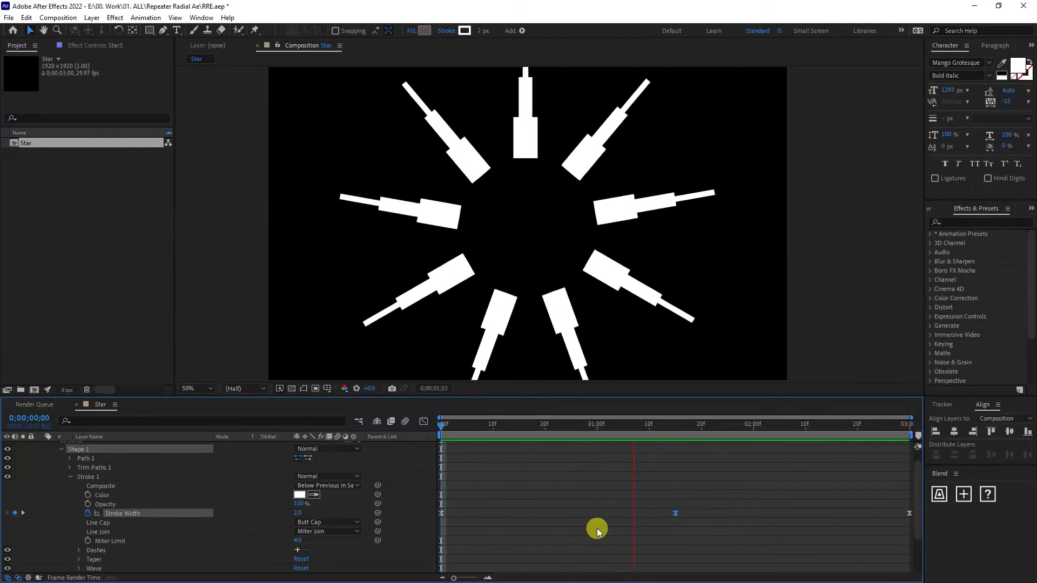
Move Star2's first Stroke Width keyframe to 10f
{"action": "key", "text": "space"}
{"action": "scroll", "coordinate": [111, 498], "scroll_direction": "up", "scroll_amount": 3}
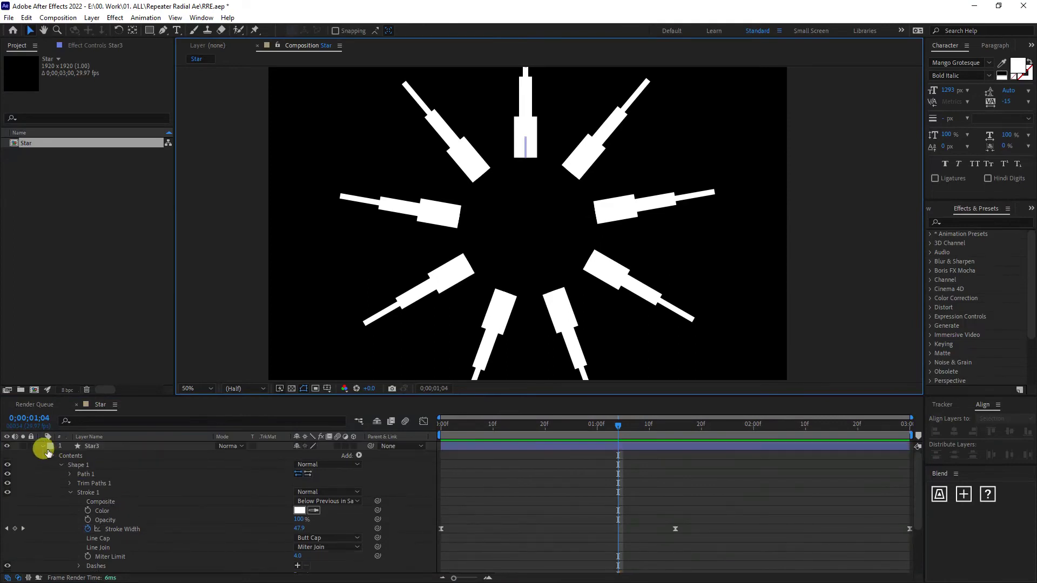
{"action": "left_click", "coordinate": [41, 445]}
{"action": "left_click", "coordinate": [89, 456]}
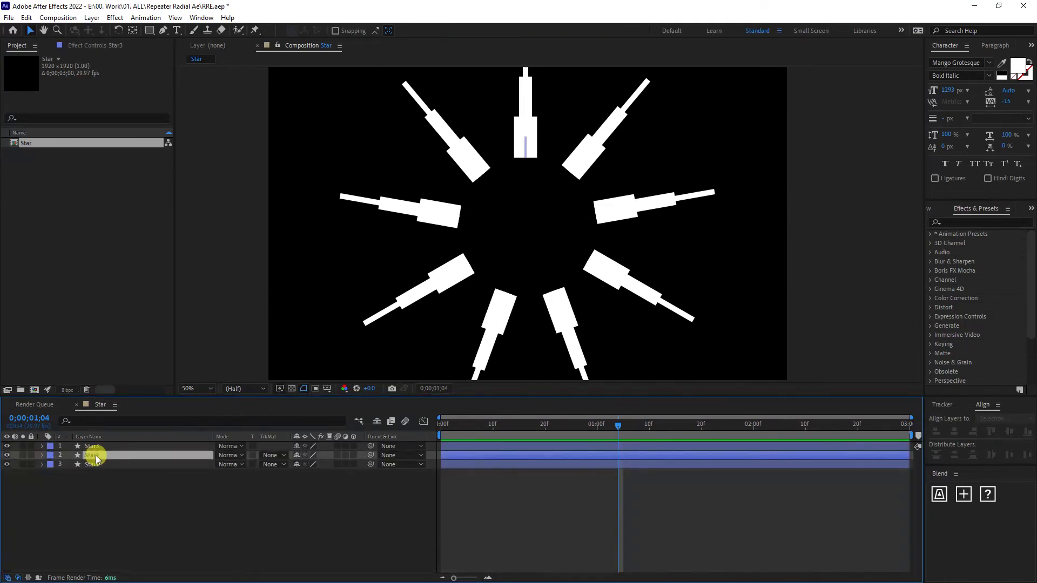
{"action": "left_click", "coordinate": [42, 456]}
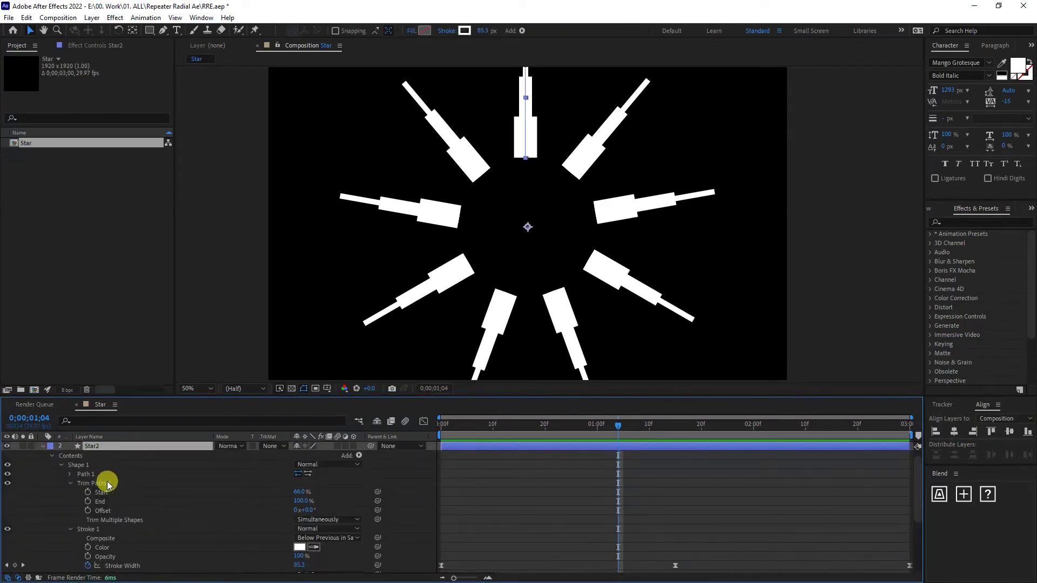
{"action": "scroll", "coordinate": [127, 502], "scroll_direction": "down", "scroll_amount": 2}
{"action": "left_click", "coordinate": [143, 539]}
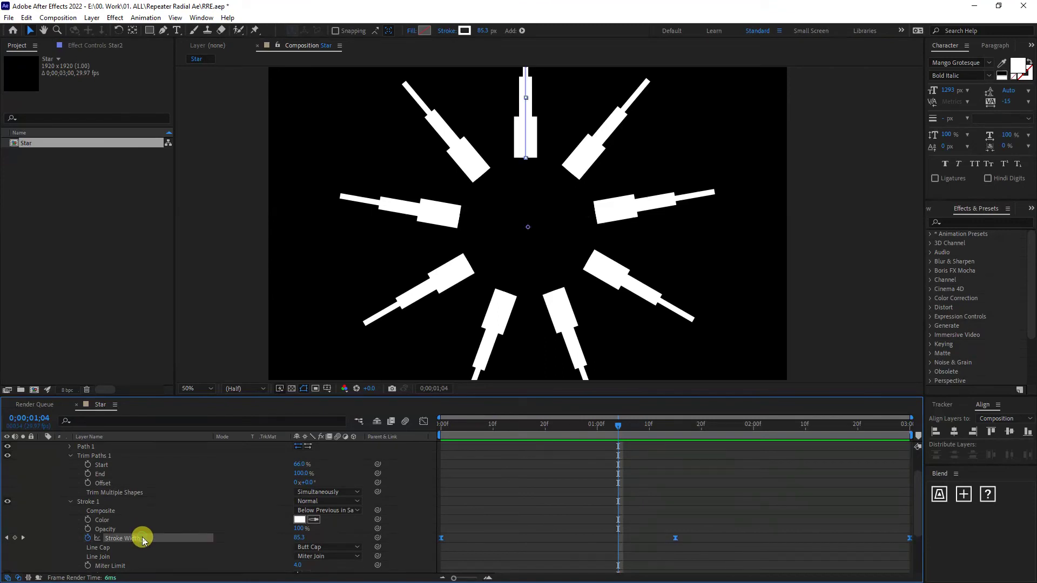
{"action": "left_click", "coordinate": [543, 540]}
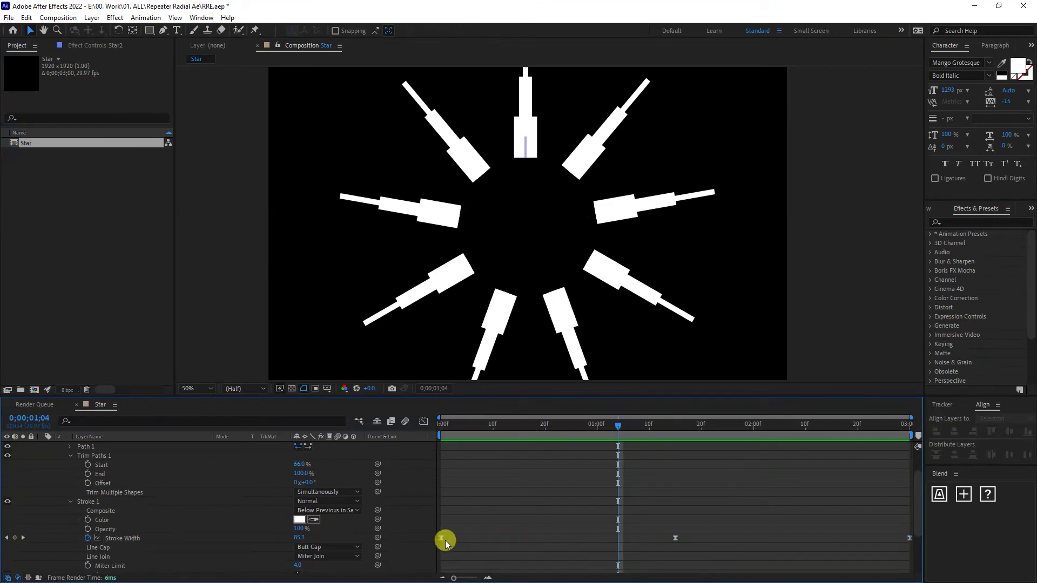
{"action": "left_click_drag", "start_coordinate": [442, 539], "coordinate": [493, 538]}
{"action": "left_click", "coordinate": [493, 432]}
{"action": "left_click", "coordinate": [490, 539]}
Shift Star2's peak Stroke Width keyframe to 1;25 and preview the result
{"action": "key", "text": "Home"}
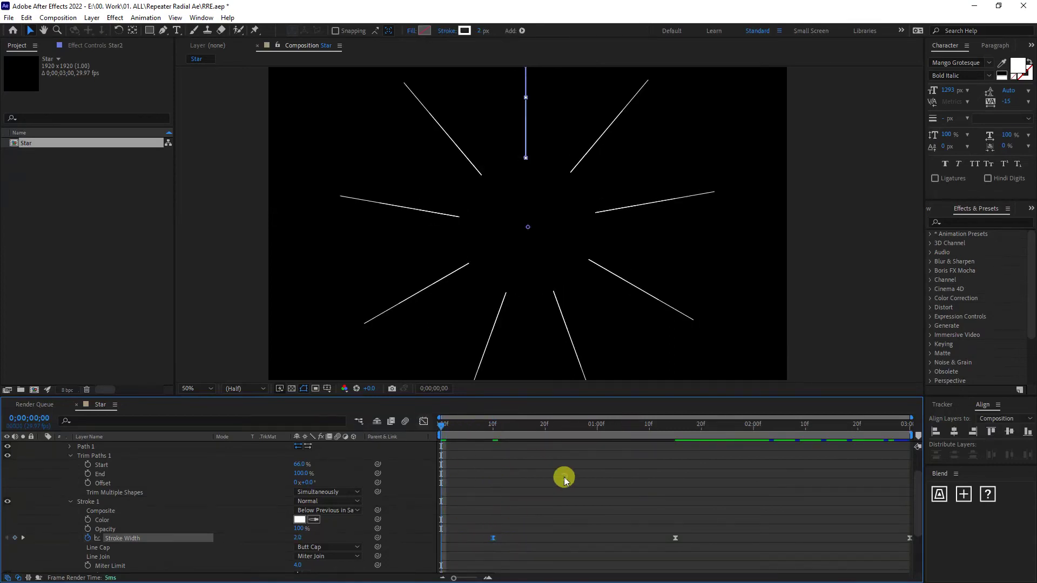
{"action": "key", "text": "space"}
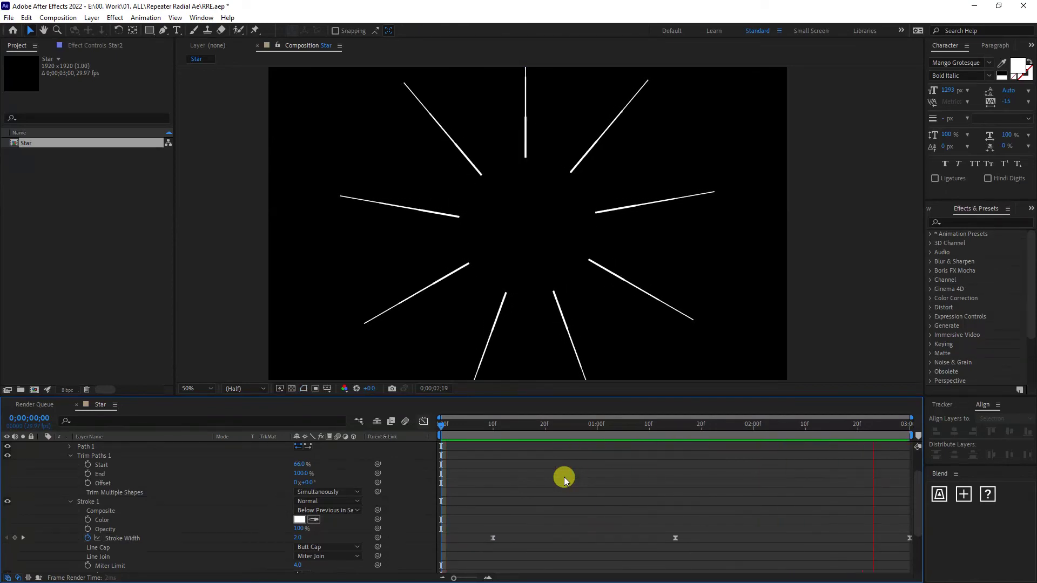
{"action": "left_click", "coordinate": [704, 425]}
{"action": "left_click_drag", "start_coordinate": [705, 425], "coordinate": [728, 425]}
{"action": "left_click_drag", "start_coordinate": [675, 538], "coordinate": [728, 538]}
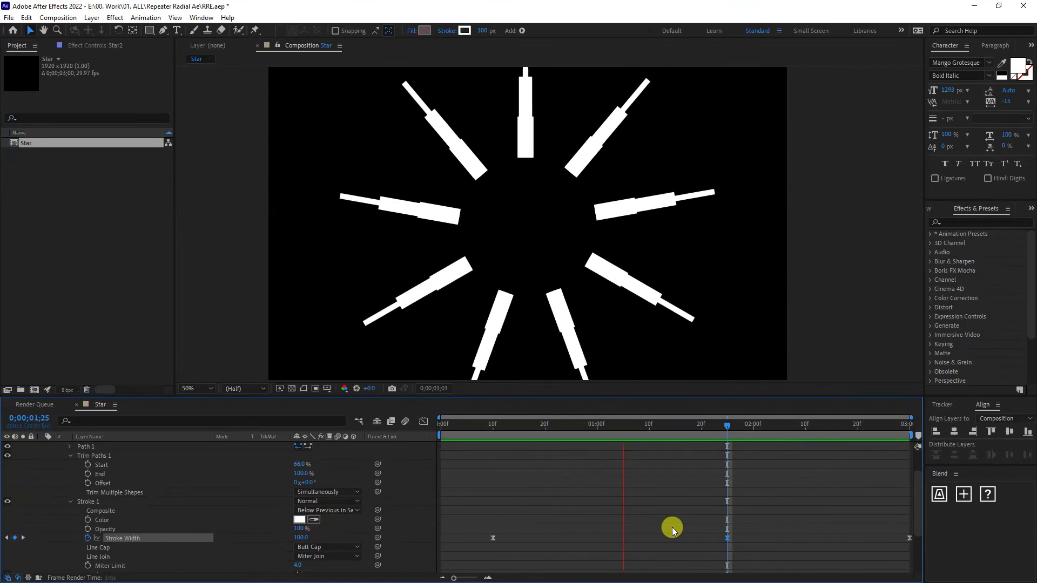
{"action": "key", "text": "space"}
{"action": "scroll", "coordinate": [672, 527], "scroll_direction": "up", "scroll_amount": 2}
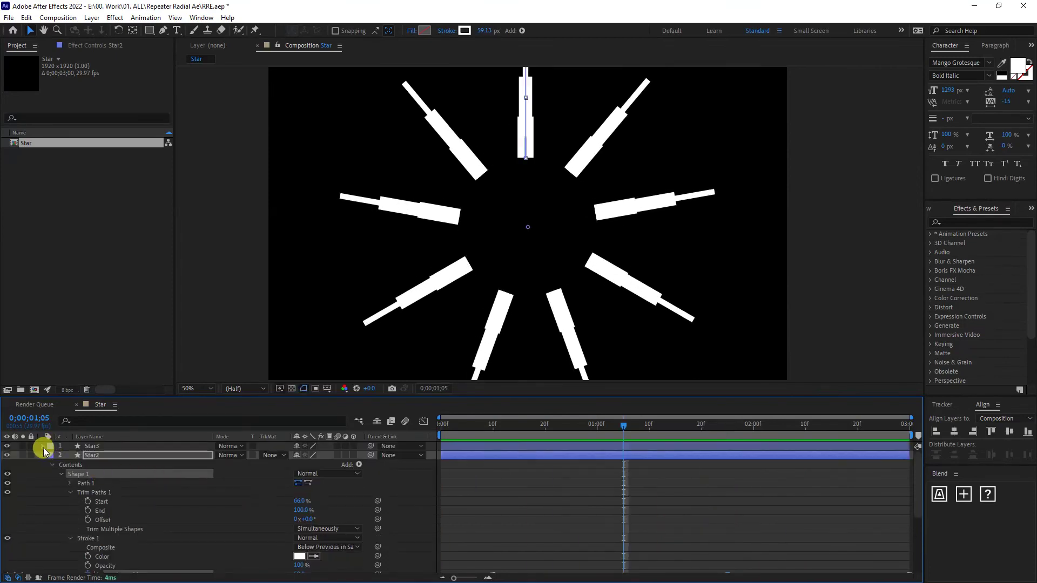
Stagger Star3's Stroke Width keyframes to start near 5f and peak near 1;20, then preview
{"action": "left_click", "coordinate": [42, 446]}
{"action": "left_click", "coordinate": [133, 529]}
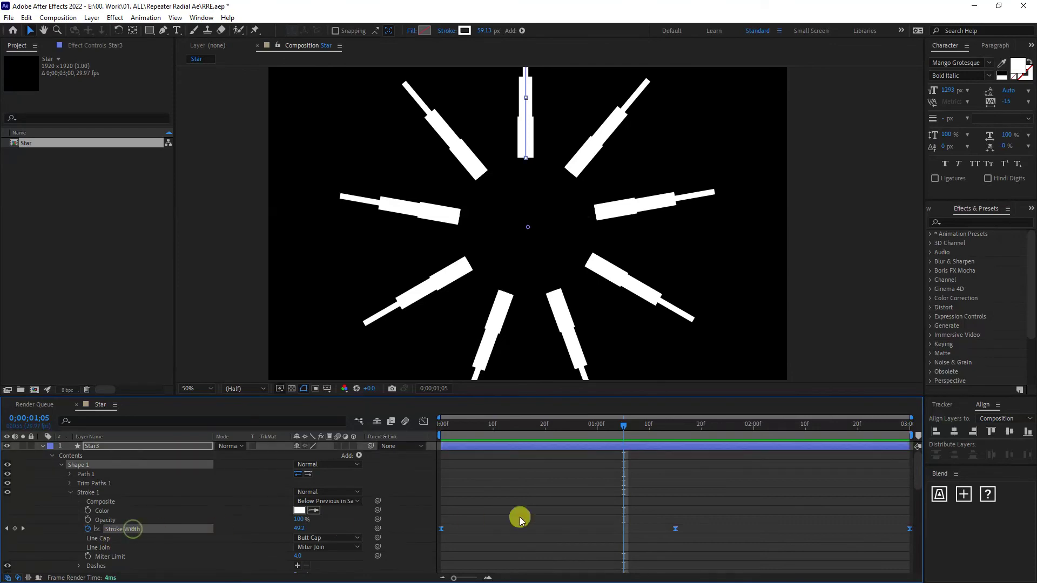
{"action": "left_click", "coordinate": [476, 531]}
{"action": "key", "text": "space"}
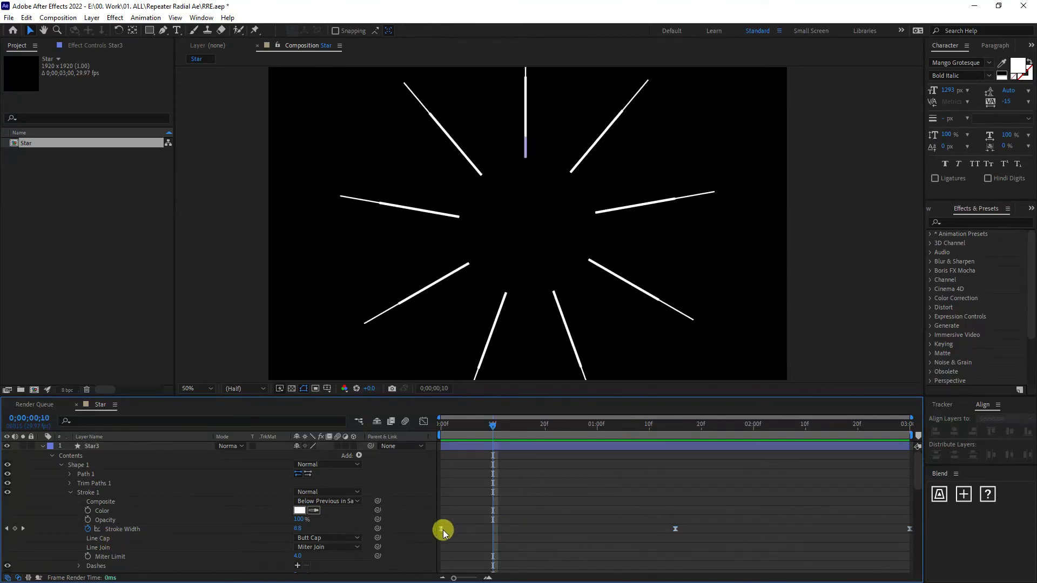
{"action": "left_click_drag", "start_coordinate": [441, 532], "coordinate": [468, 530]}
{"action": "left_click", "coordinate": [701, 425]}
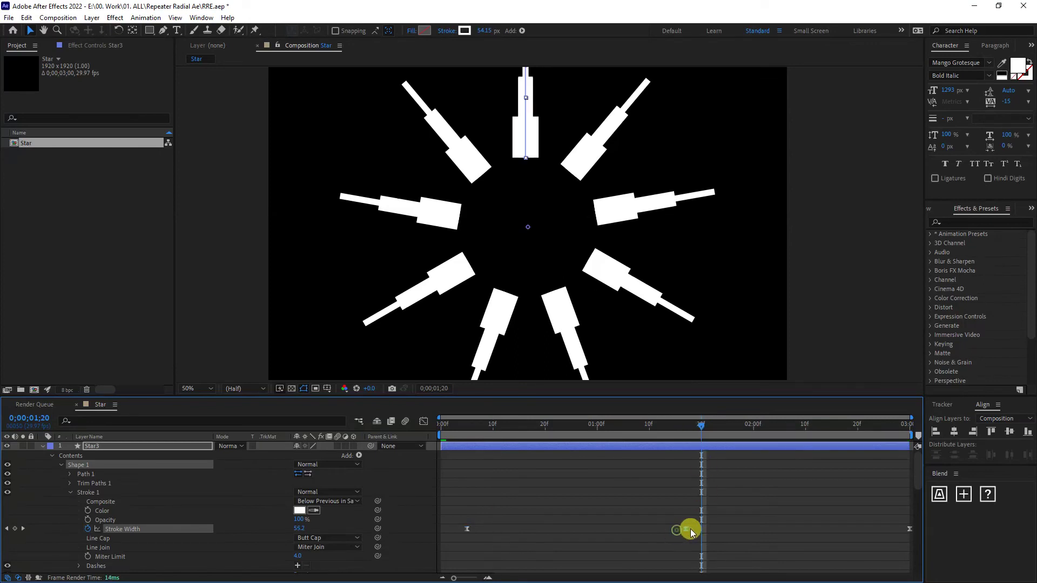
{"action": "left_click", "coordinate": [584, 483]}
{"action": "key", "text": "space"}
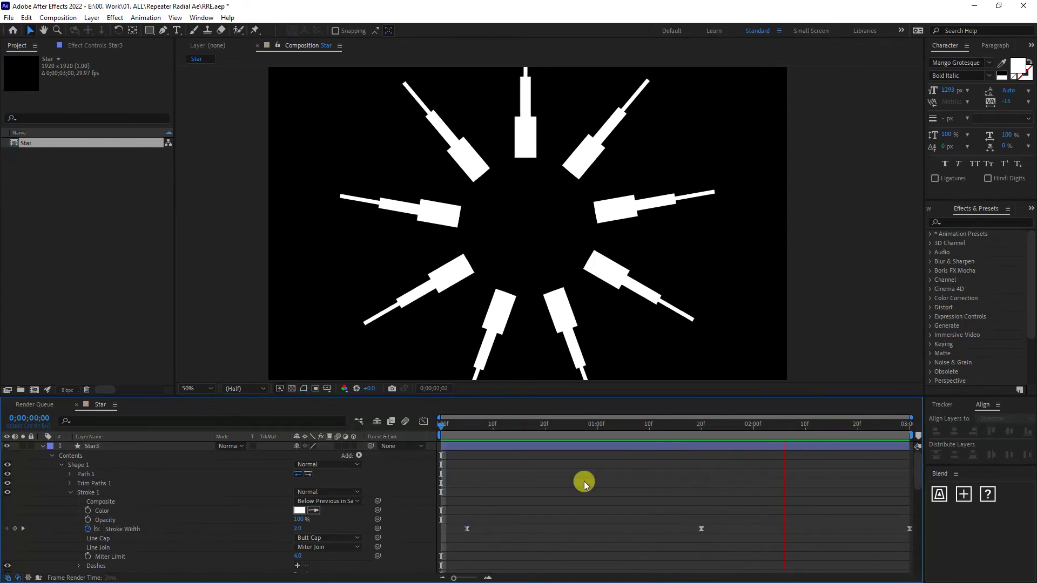